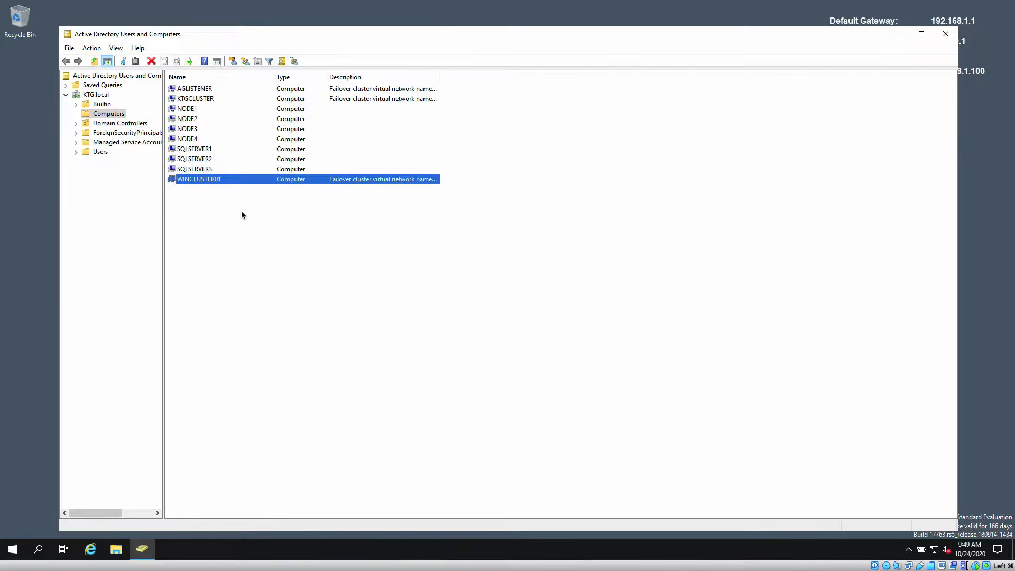
Switch to the desktop space with the Chrome failover cluster tutorial.
key("ctrl+Left")
key("ctrl+Left")
key("ctrl+Left")
key("ctrl+Left")
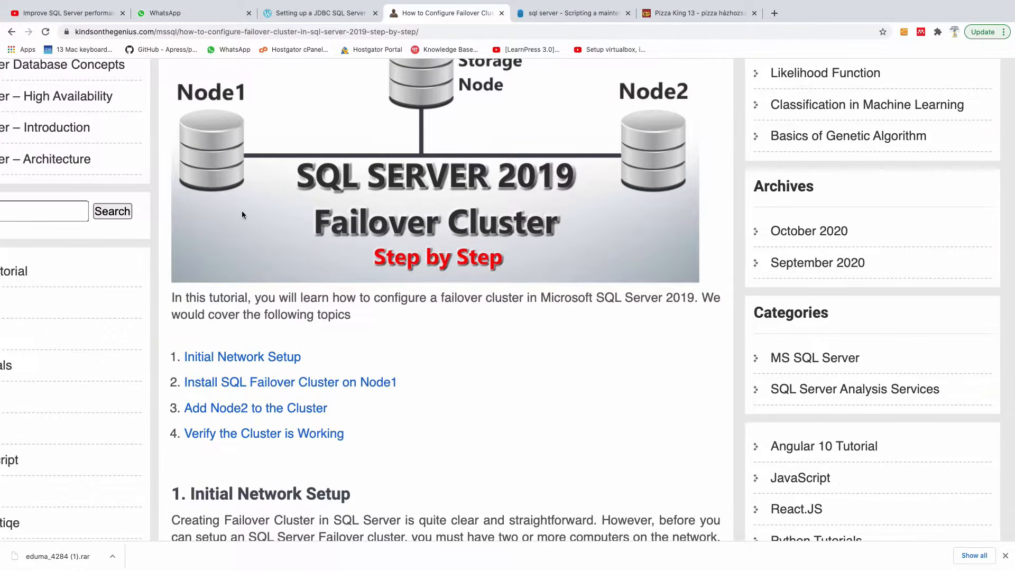
Scroll the kindsonthegenius.com tutorial to Steps 1 and 2, then return to NODE1.
key("ctrl+Right")
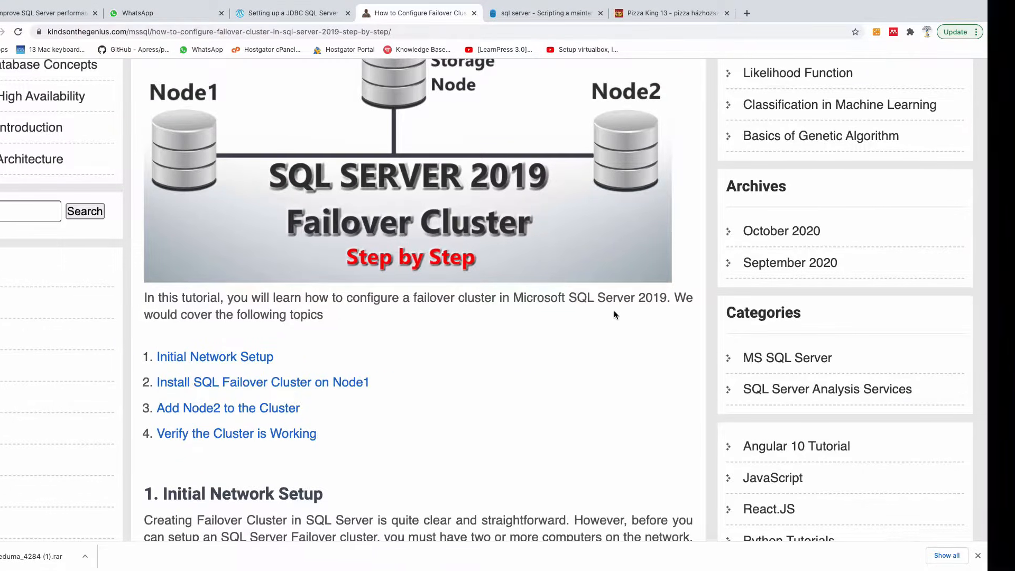
key("ctrl+Left")
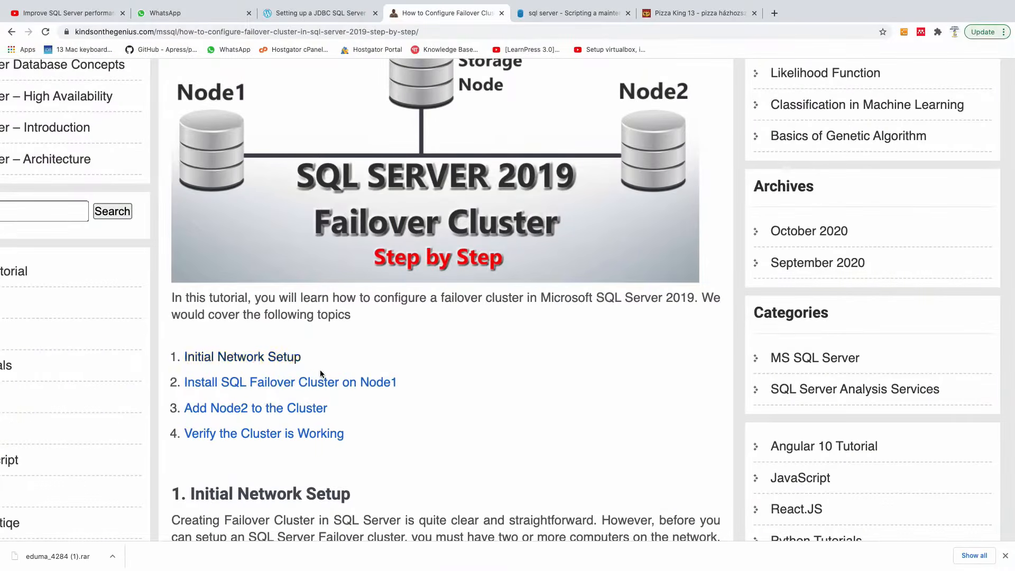
scroll(324, 372, "down", 6)
scroll(324, 375, "down", 7)
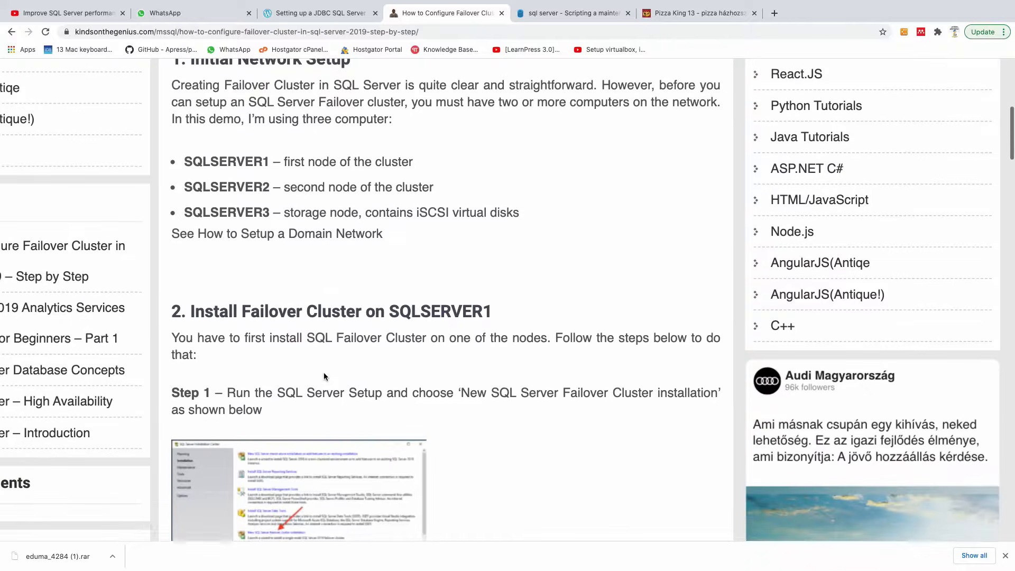
scroll(325, 376, "down", 2)
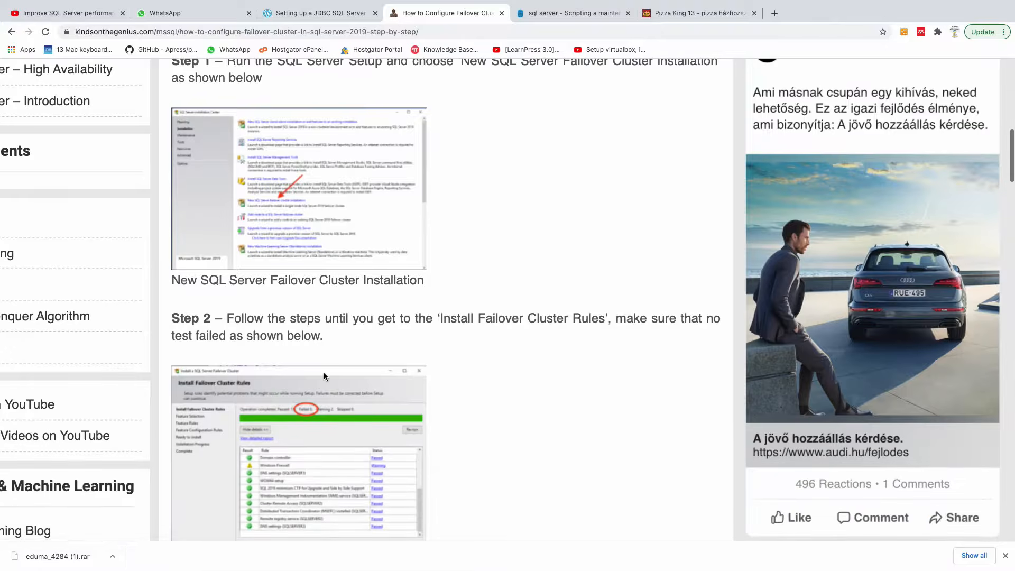
key("ctrl+Right")
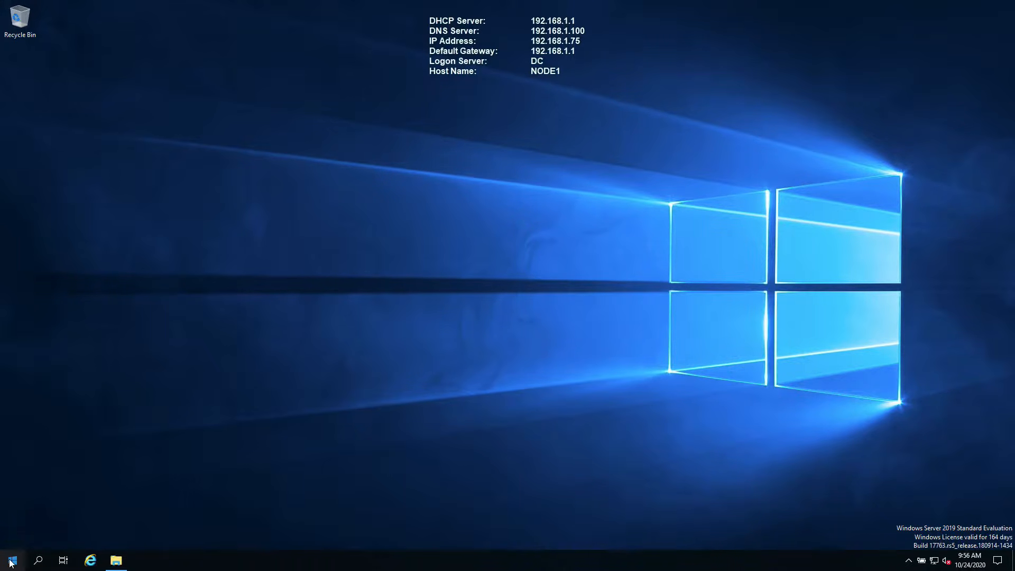
Run SETUP from the SQL2019 Developer_ENU folder, allowing the security warning and UAC prompt.
left_click(116, 560)
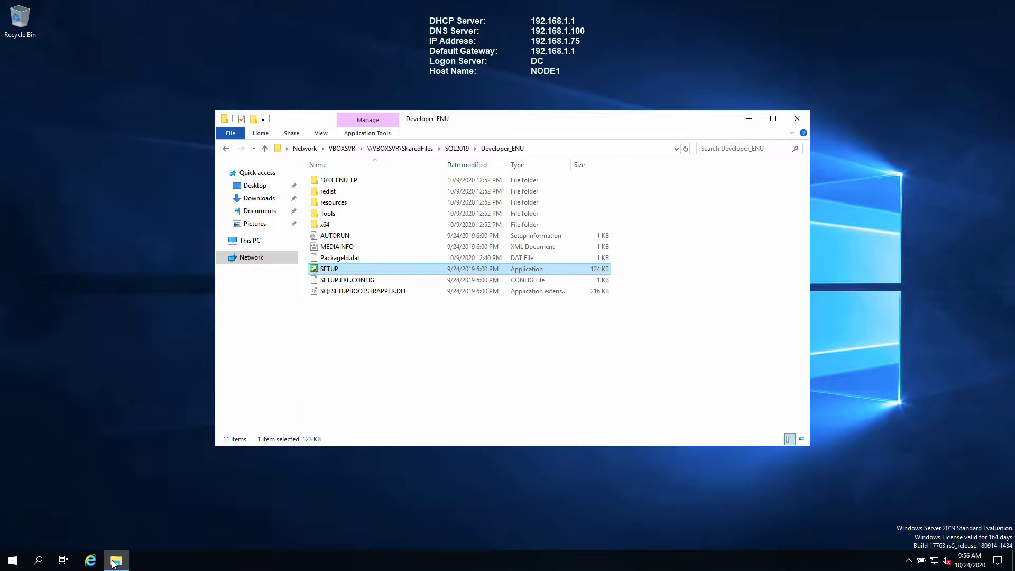
double_click(333, 270)
left_click(533, 292)
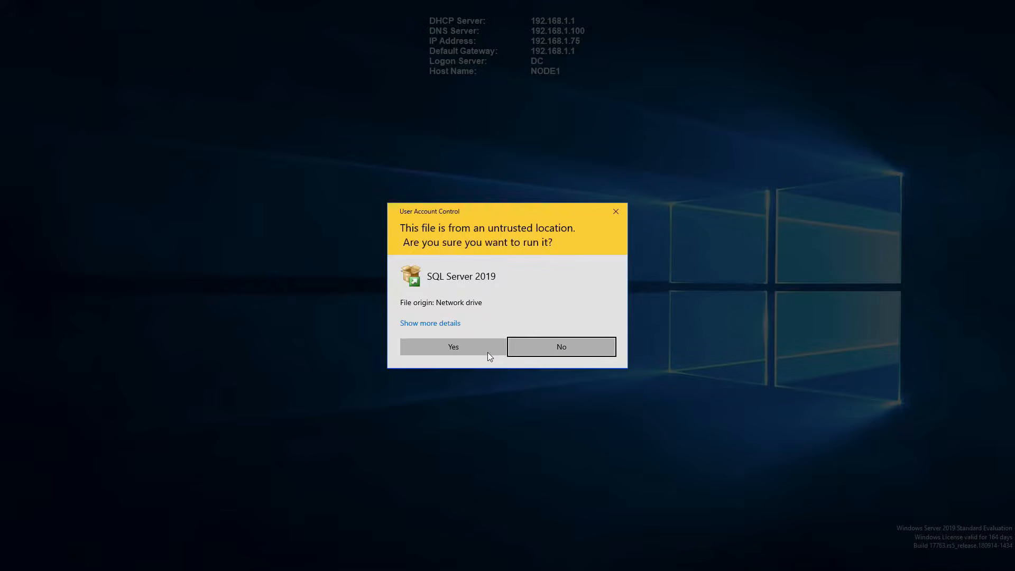
left_click(487, 352)
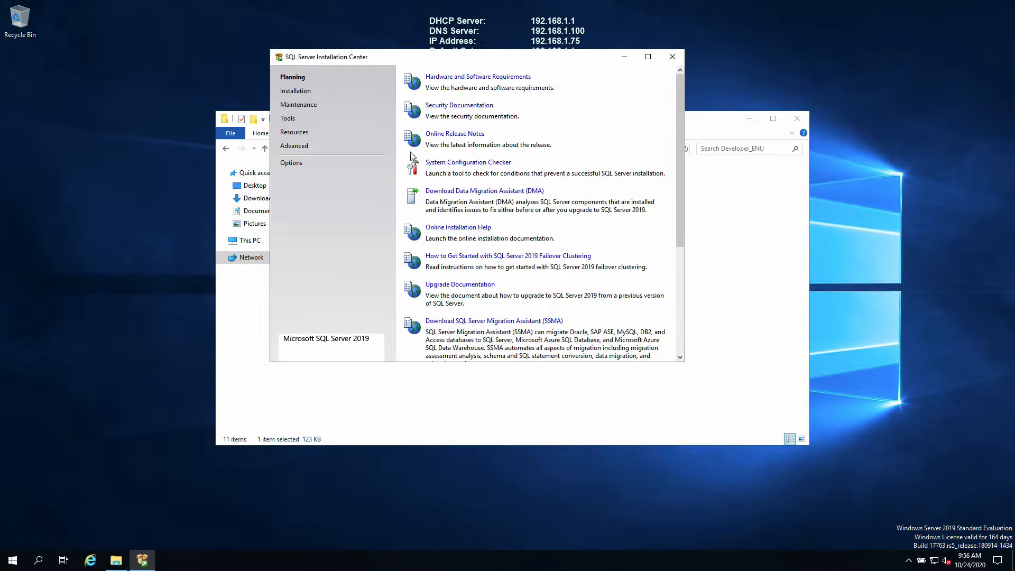
Start 'New SQL Server failover cluster installation' from the Installation page and allow it to run.
left_click(297, 91)
scroll(566, 326, "down", 3)
scroll(567, 326, "down", 2)
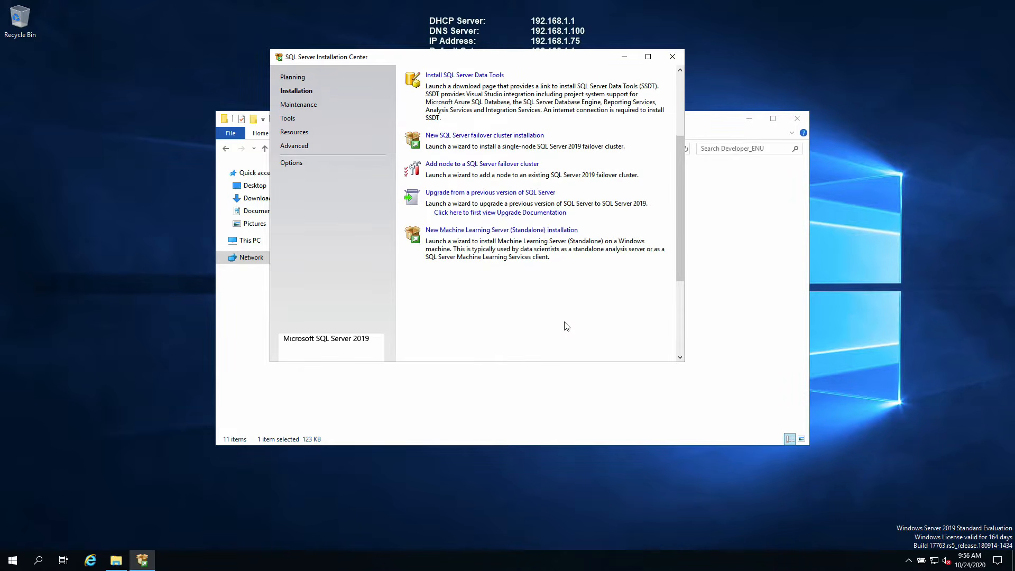
left_click(510, 135)
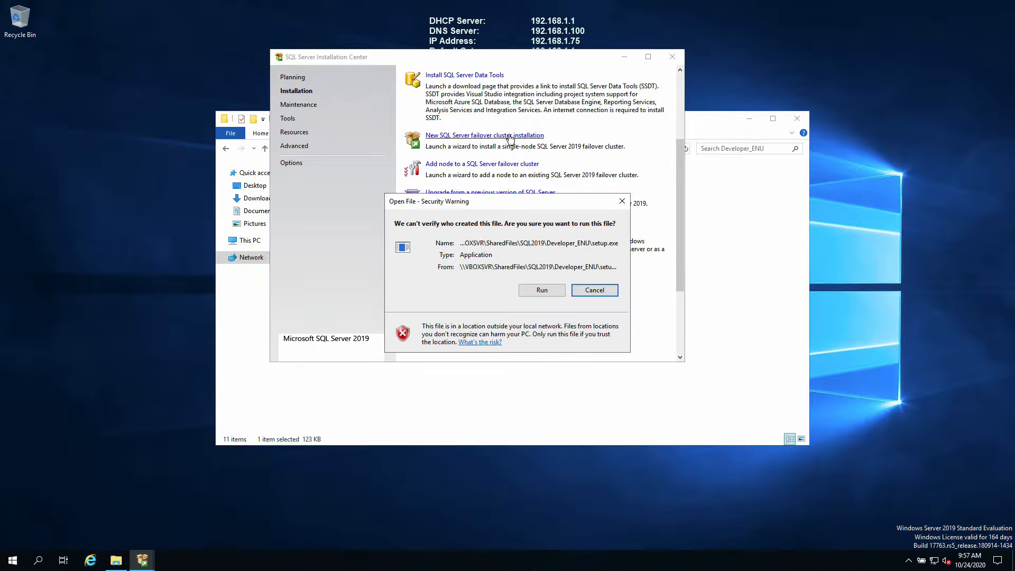
left_click(544, 291)
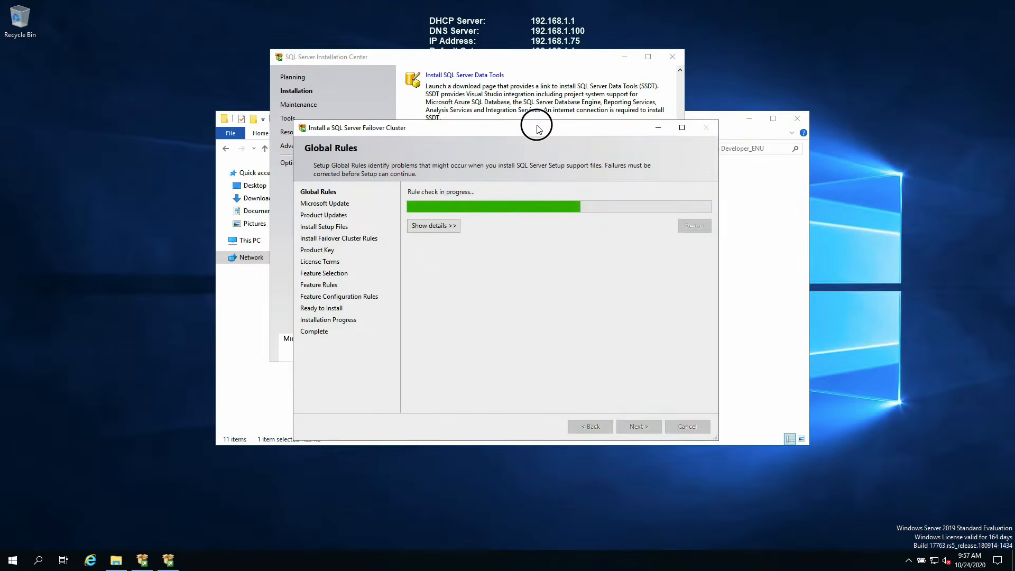
Skip Microsoft Update and review the MSCS cluster verification warning among the cluster rules.
left_click_drag(490, 67, 521, 83)
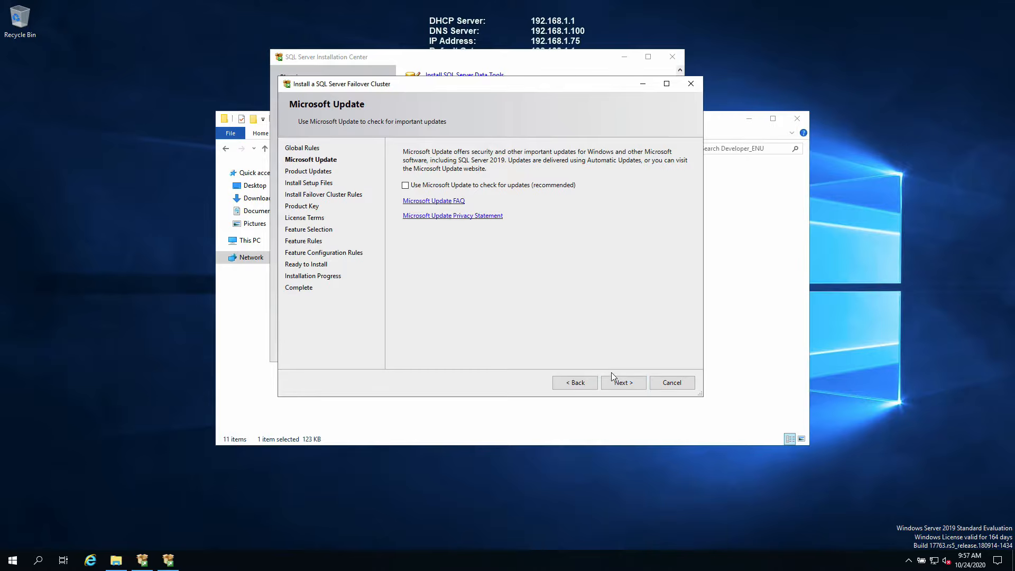
left_click(618, 386)
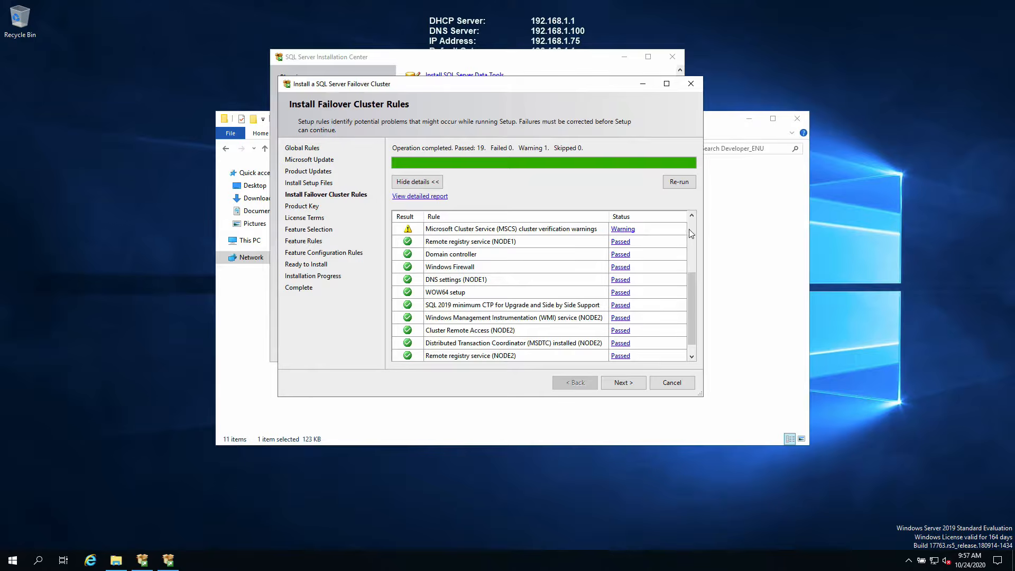
left_click_drag(693, 287, 694, 274)
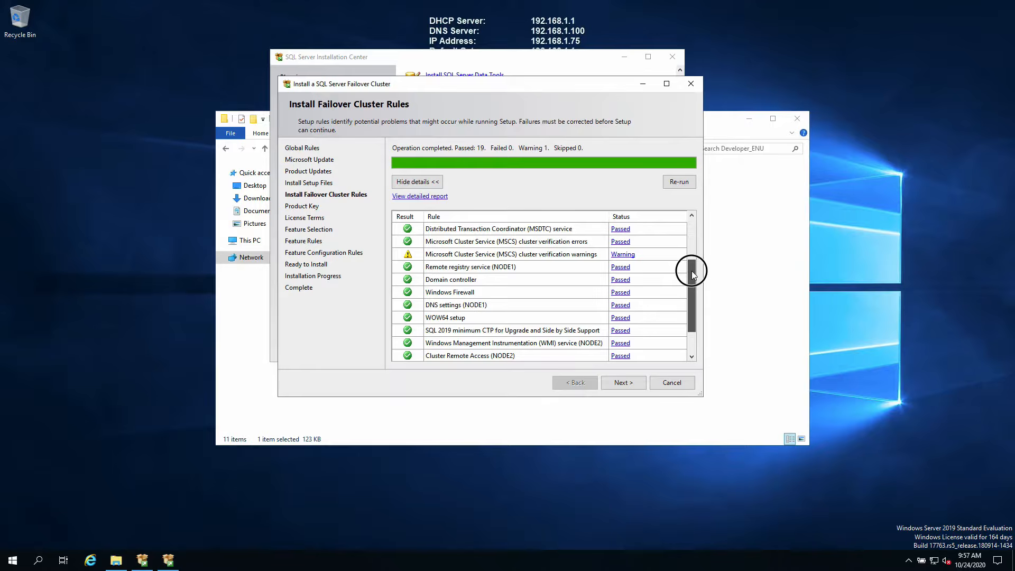
left_click(623, 255)
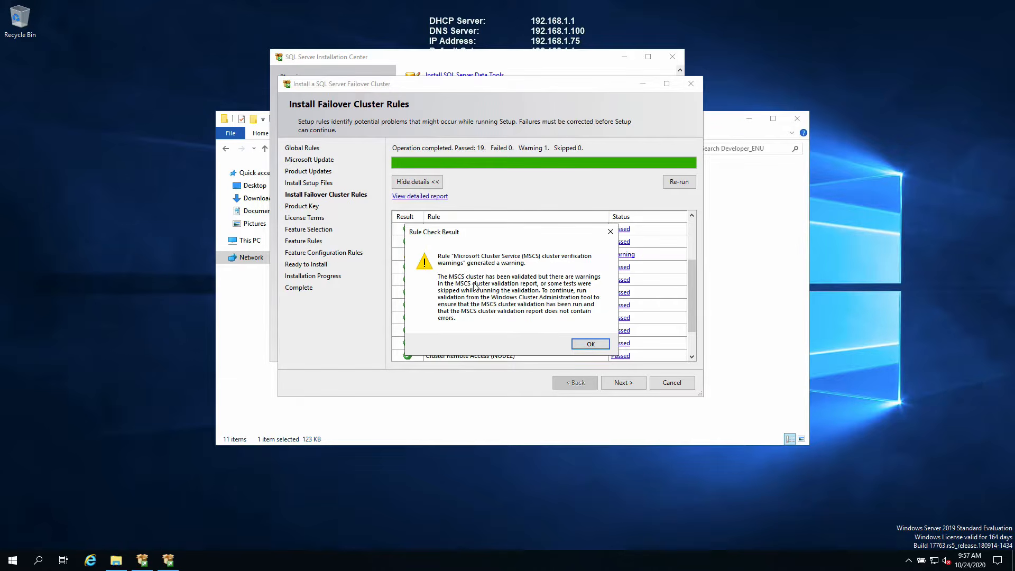
left_click(590, 345)
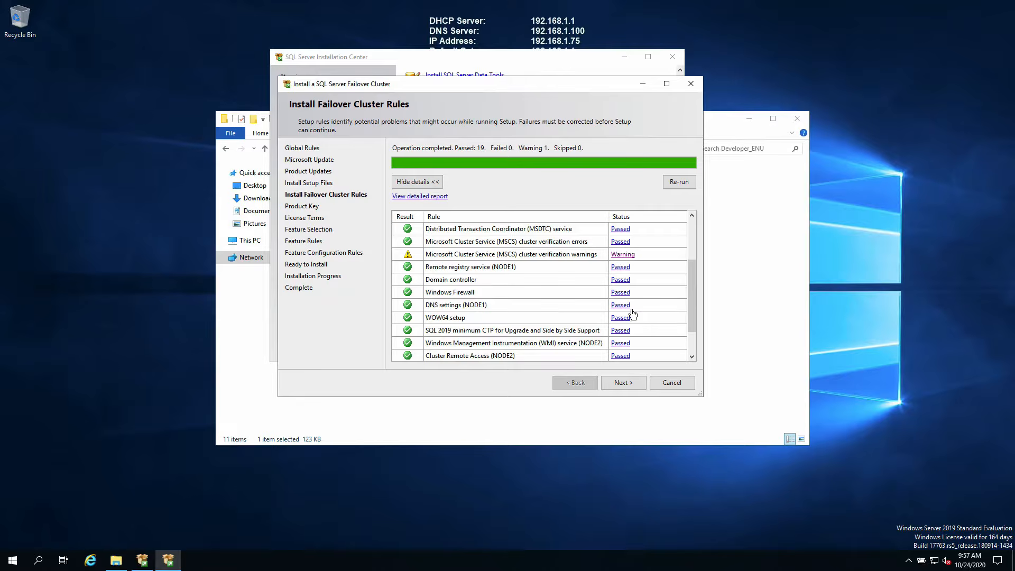
left_click_drag(692, 324, 660, 373)
Keep the Developer edition, accept the license terms, and check Database Engine Services.
left_click(623, 382)
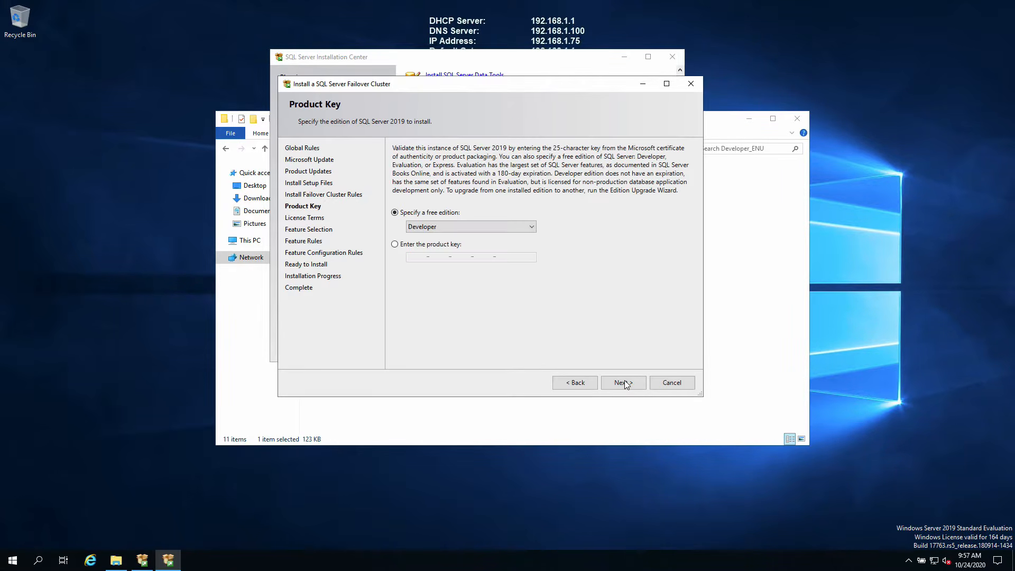
left_click(629, 383)
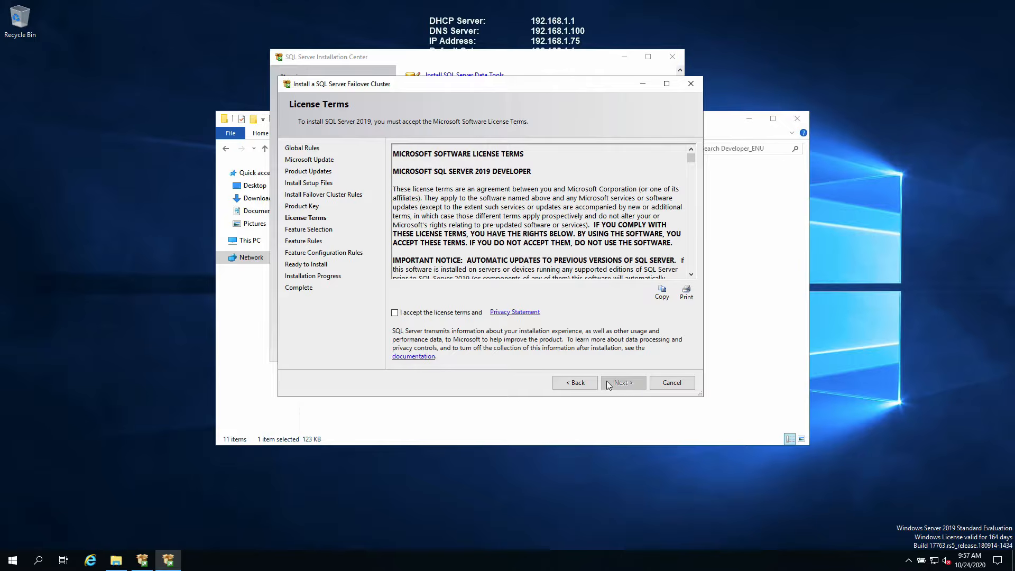
left_click(437, 314)
left_click(623, 382)
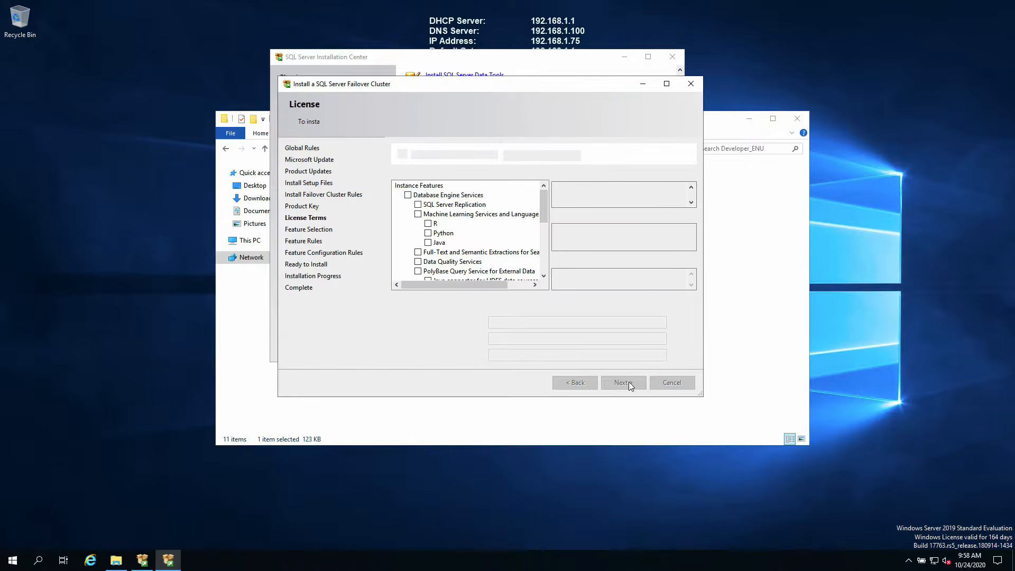
left_click(408, 195)
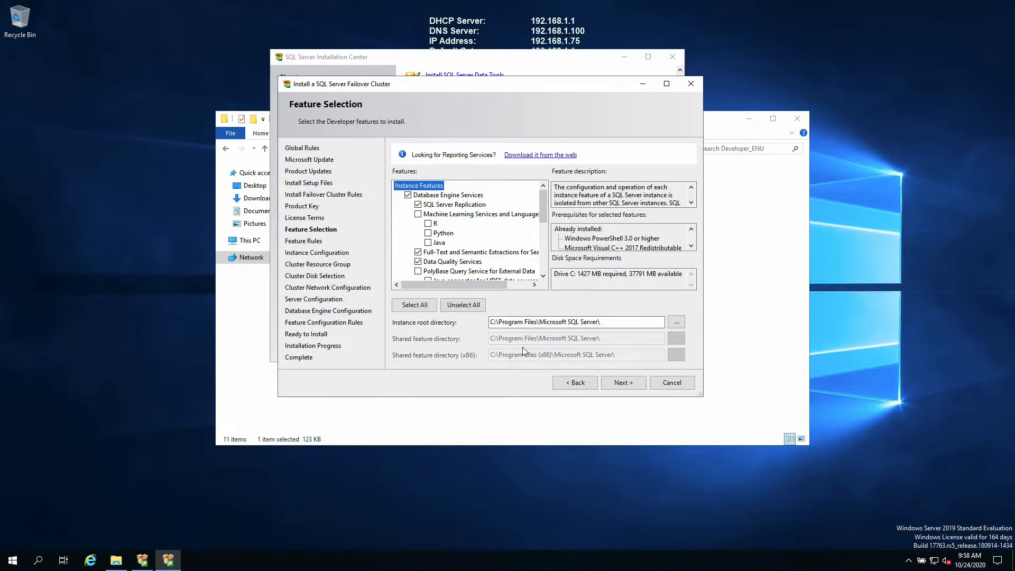
left_click(620, 382)
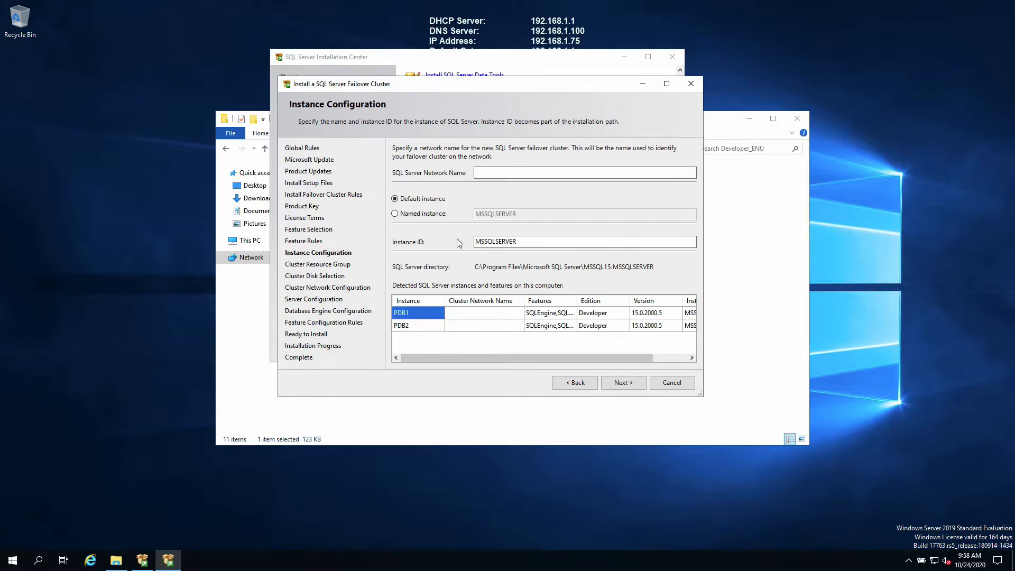
Enter SQLCLUSTER01 as the SQL Server Network Name and dismiss the missing-instance-name error.
left_click(508, 172)
left_click(623, 381)
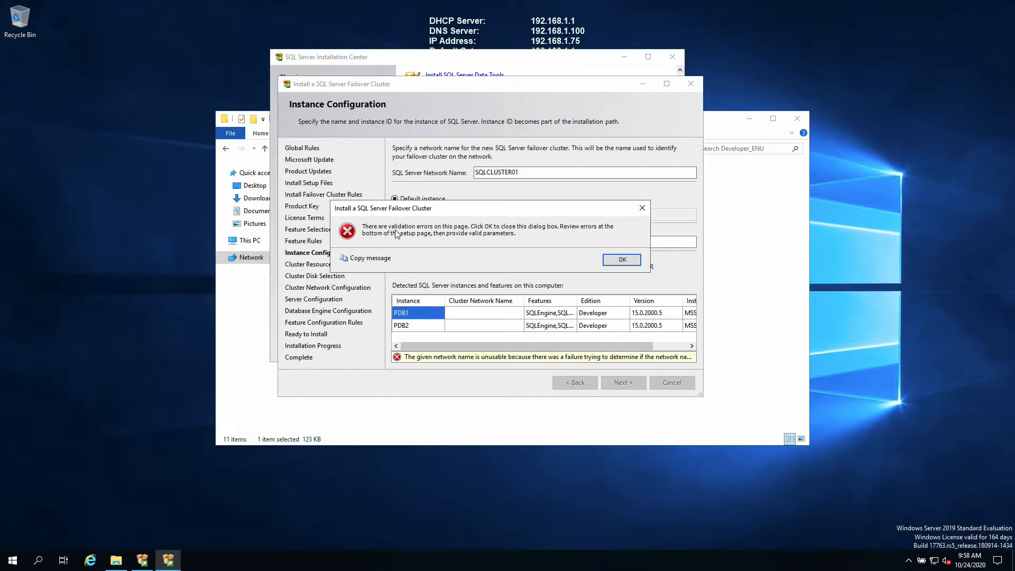
left_click(624, 260)
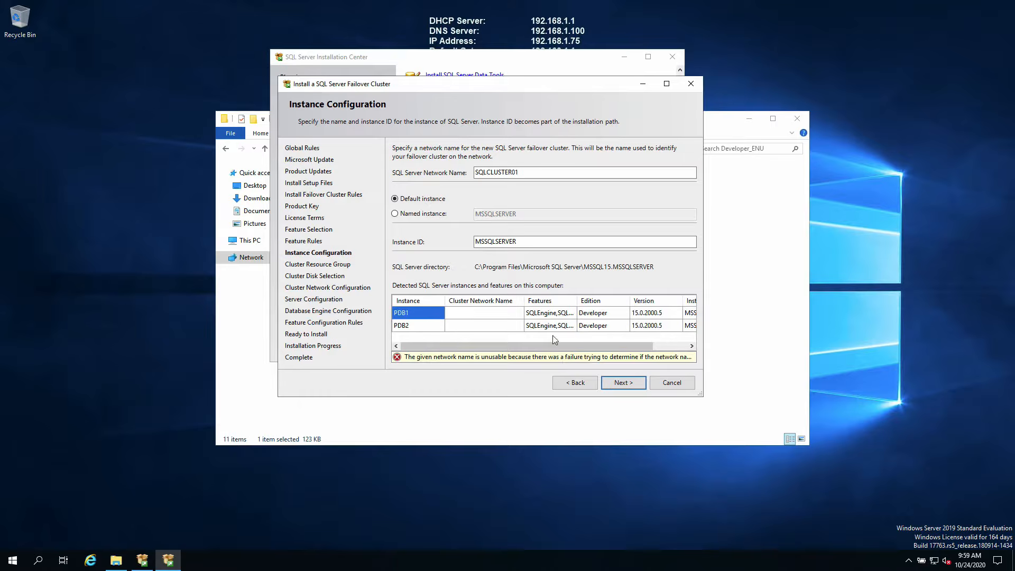
mouse_move(320, 5)
left_click(10, 560)
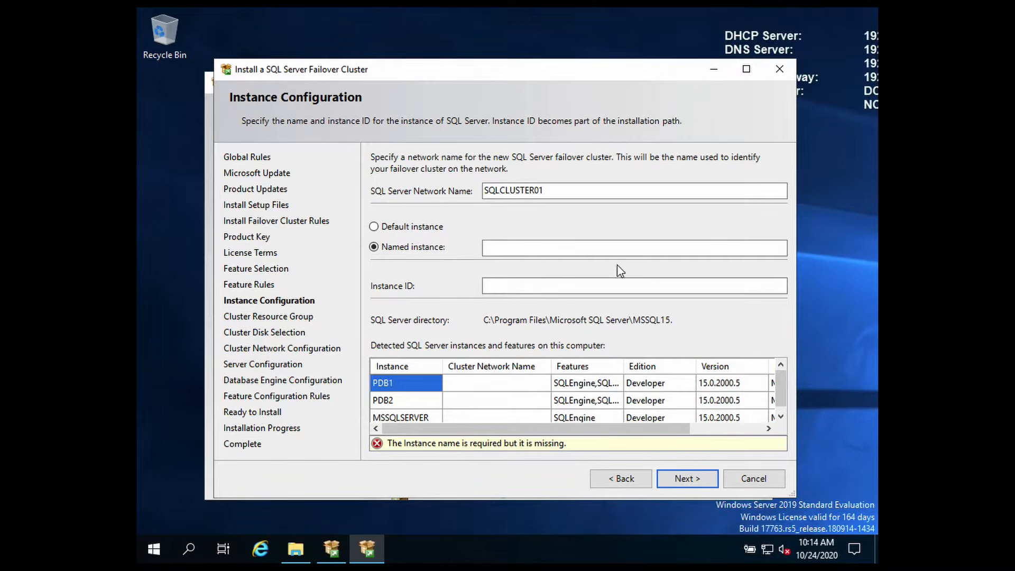
Copy SQLCLUSTER01 from the network name into the Named instance field and continue.
double_click(516, 196)
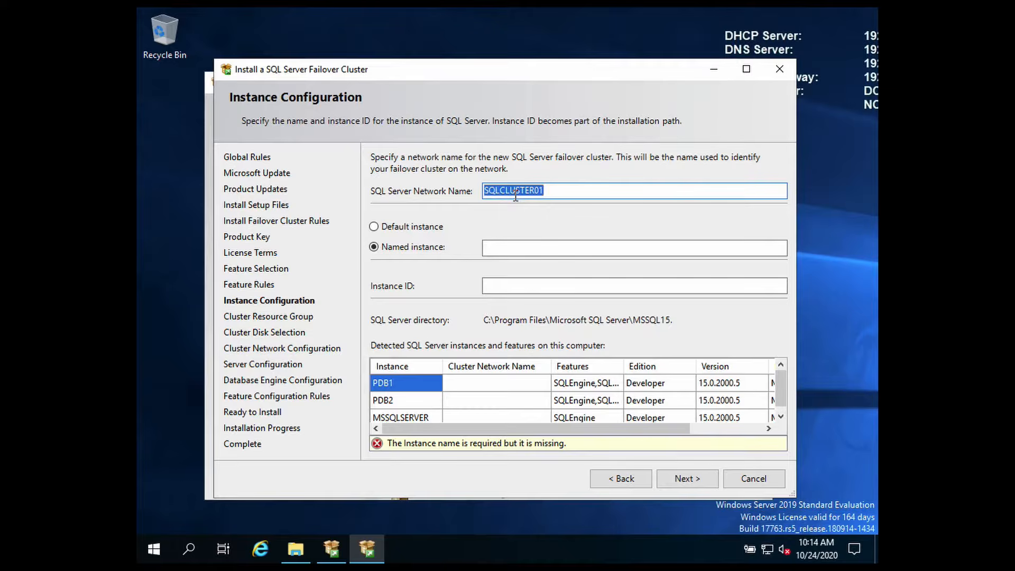
right_click(514, 194)
left_click(570, 245)
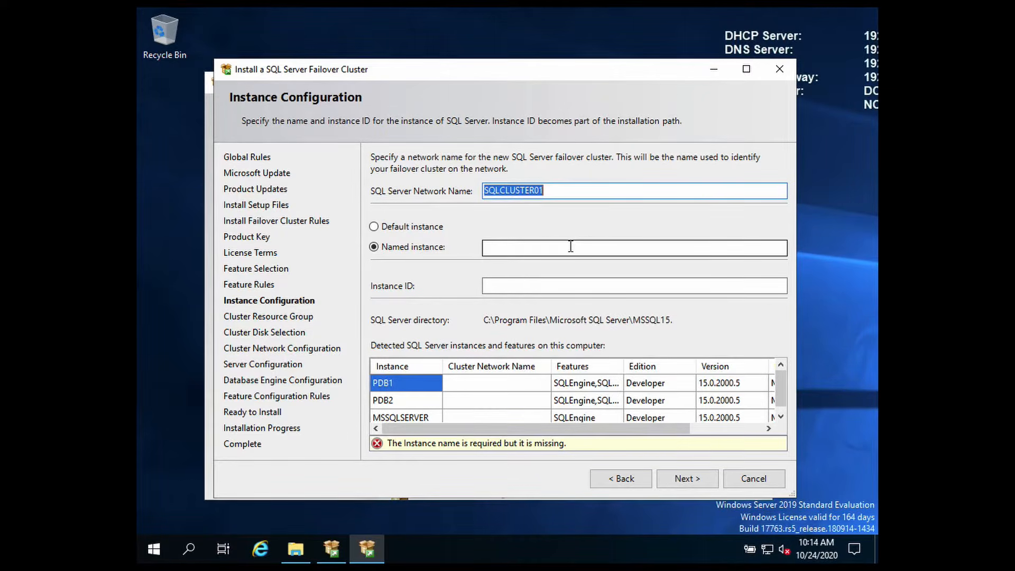
left_click(498, 250)
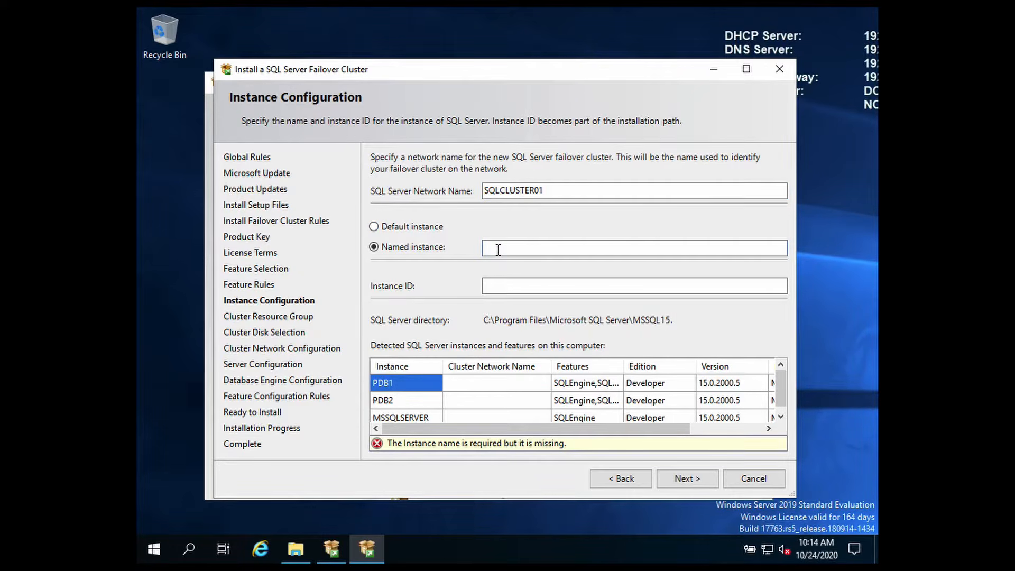
right_click(498, 250)
left_click(529, 312)
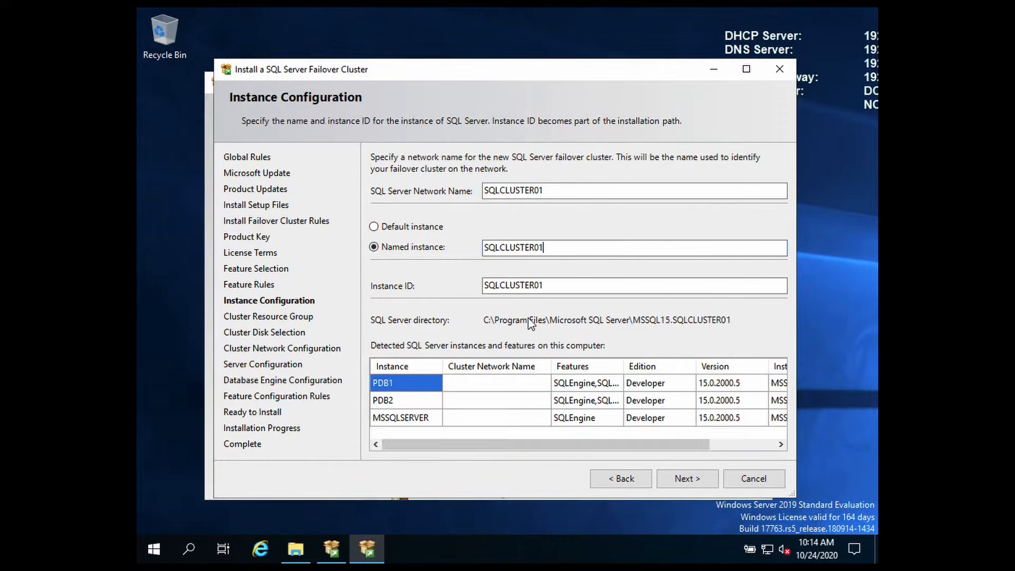
left_click(674, 479)
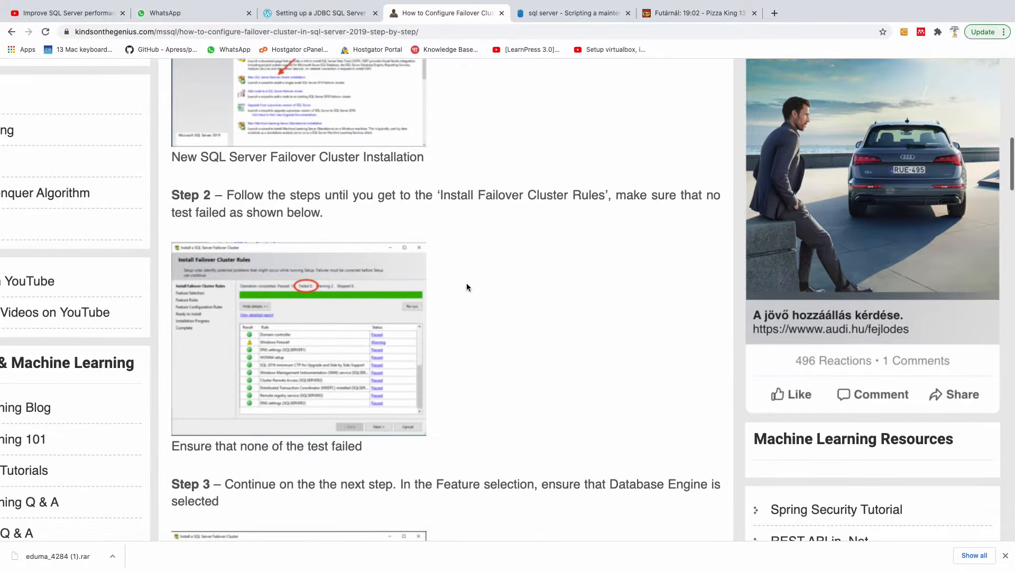
Scroll the tutorial to Step 6 and open its Cluster Resource Group screenshot full-size.
scroll(466, 287, "up", 2)
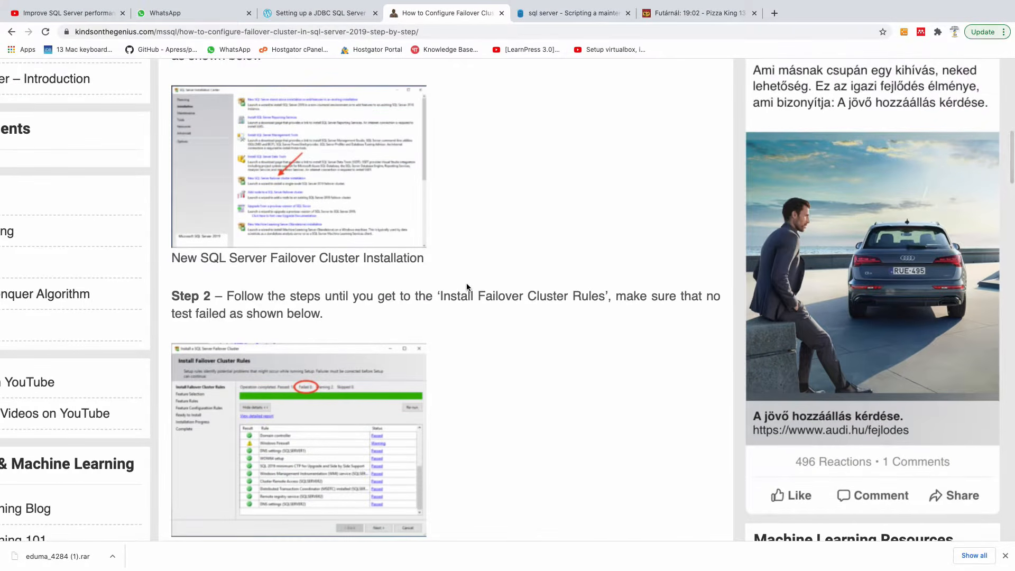
scroll(379, 321, "down", 7)
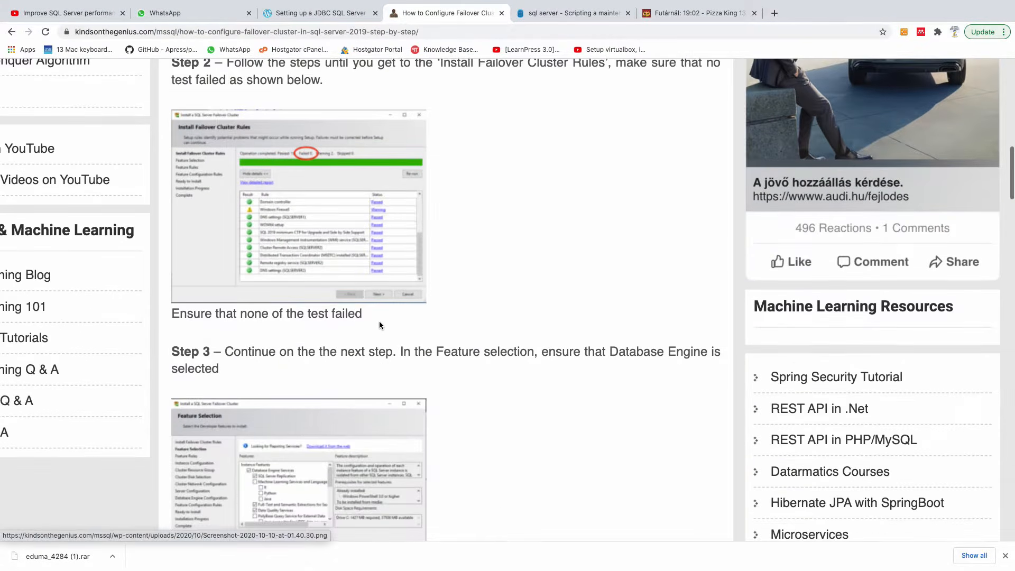
scroll(401, 290, "down", 9)
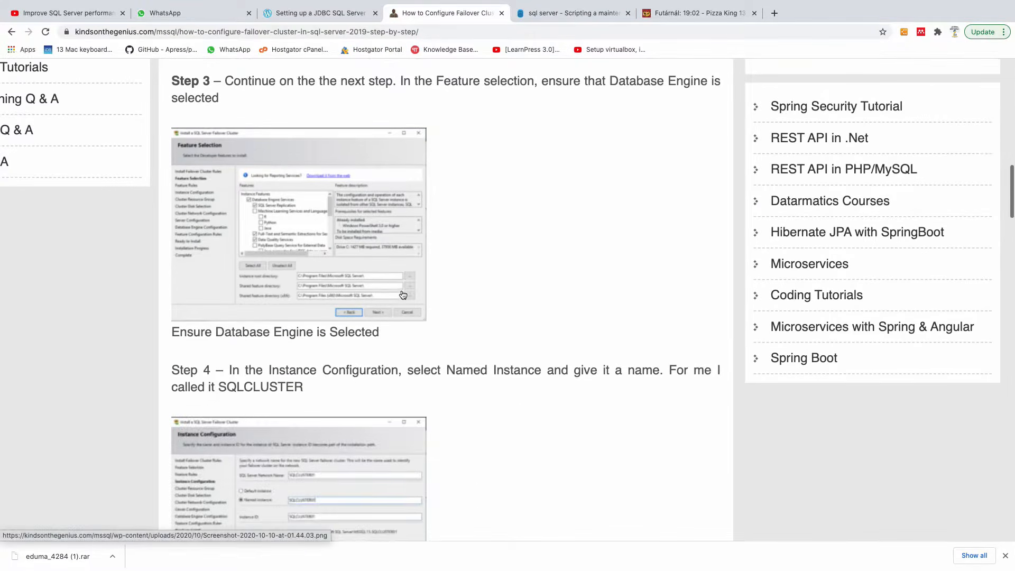
scroll(401, 294, "down", 11)
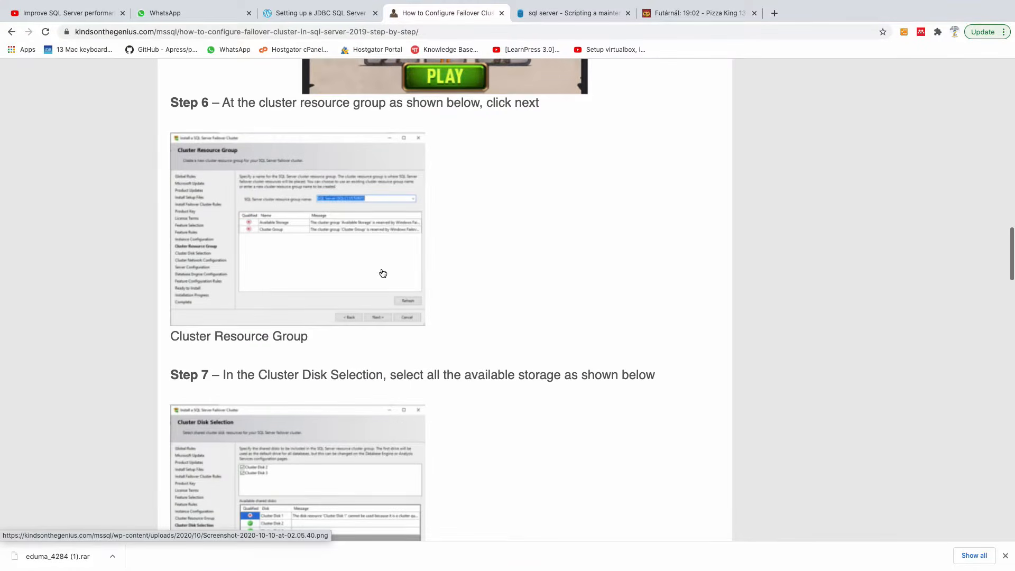
left_click(296, 221)
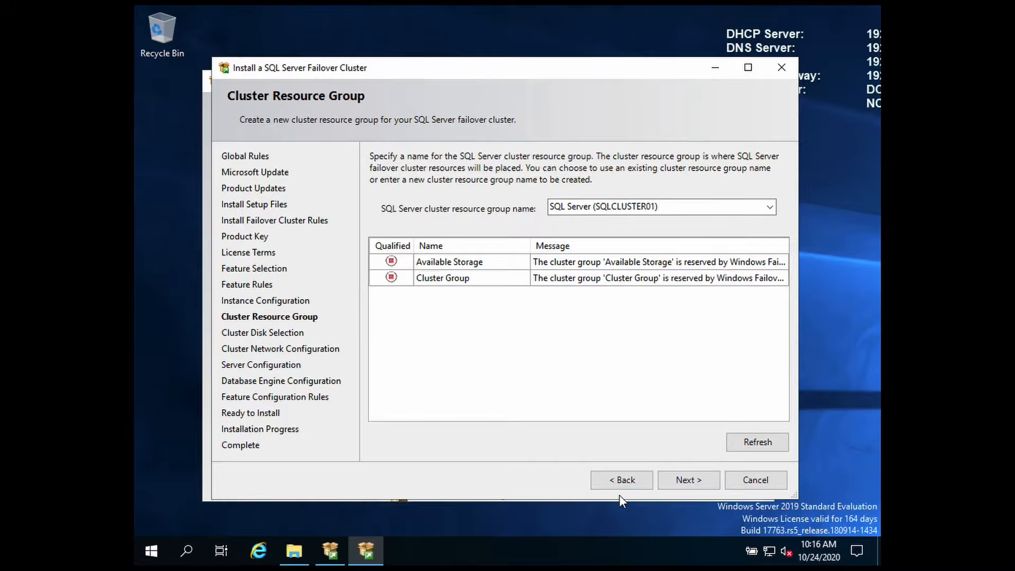
Keep the default SQL Server (SQLCLUSTER01) resource group and the checked Cluster Disk 2.
left_click(690, 480)
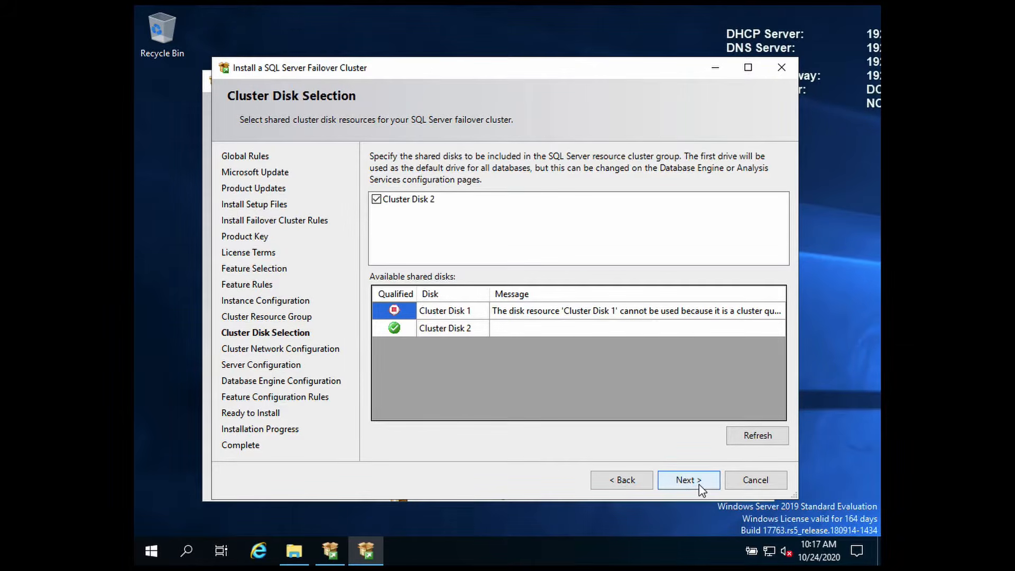
left_click(683, 481)
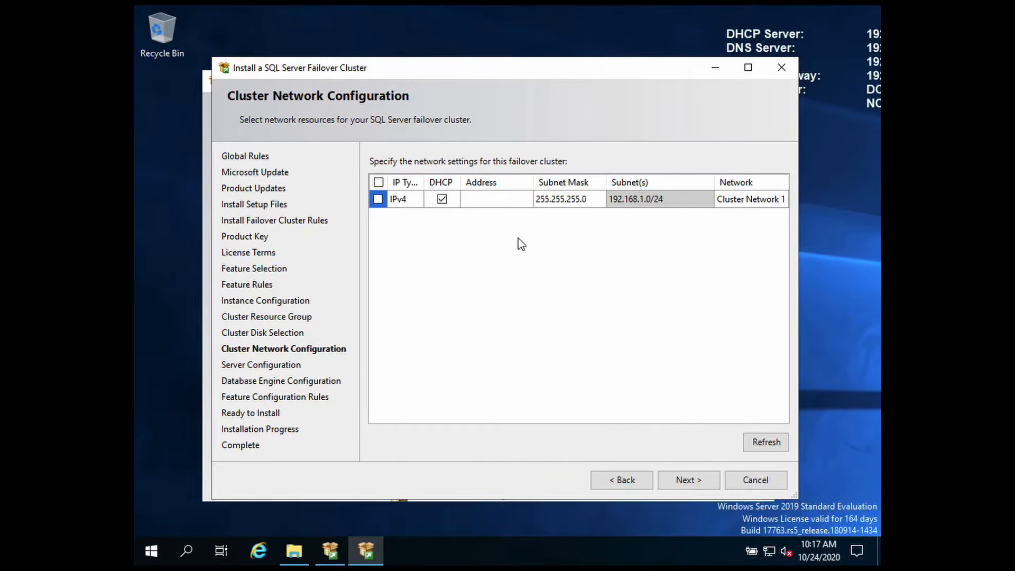
Select the IPv4 DHCP row for Cluster Network 1 and continue to Server Configuration.
left_click(378, 199)
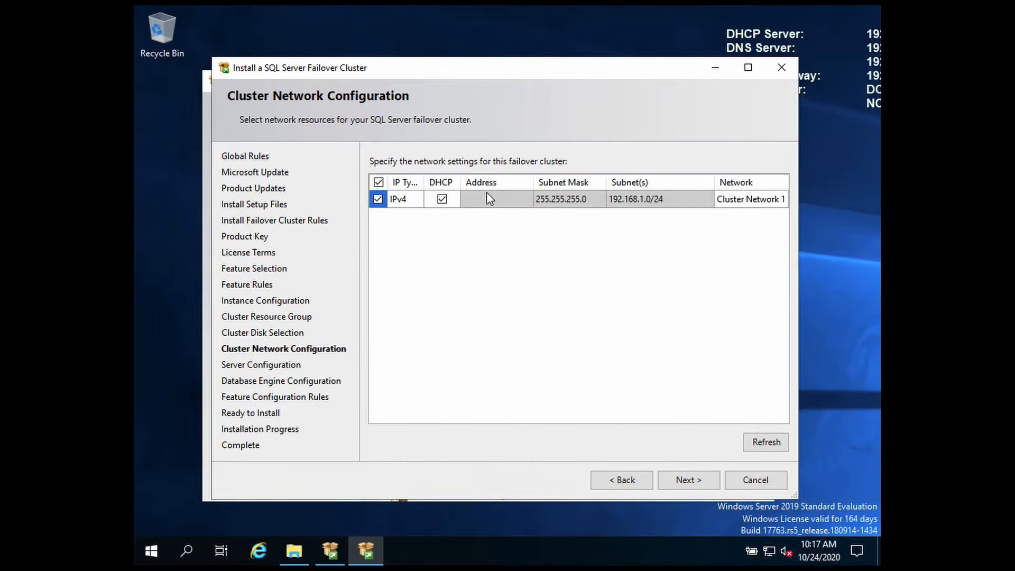
left_click(686, 480)
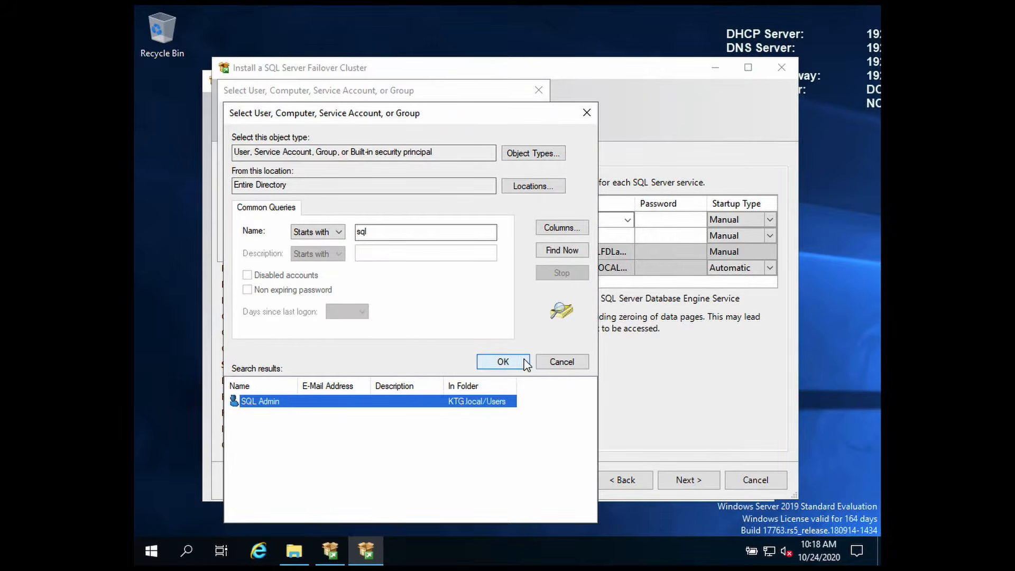
Assign the domain SQL admin account to both SQL Server Agent and Database Engine, then try continuing.
left_click(507, 362)
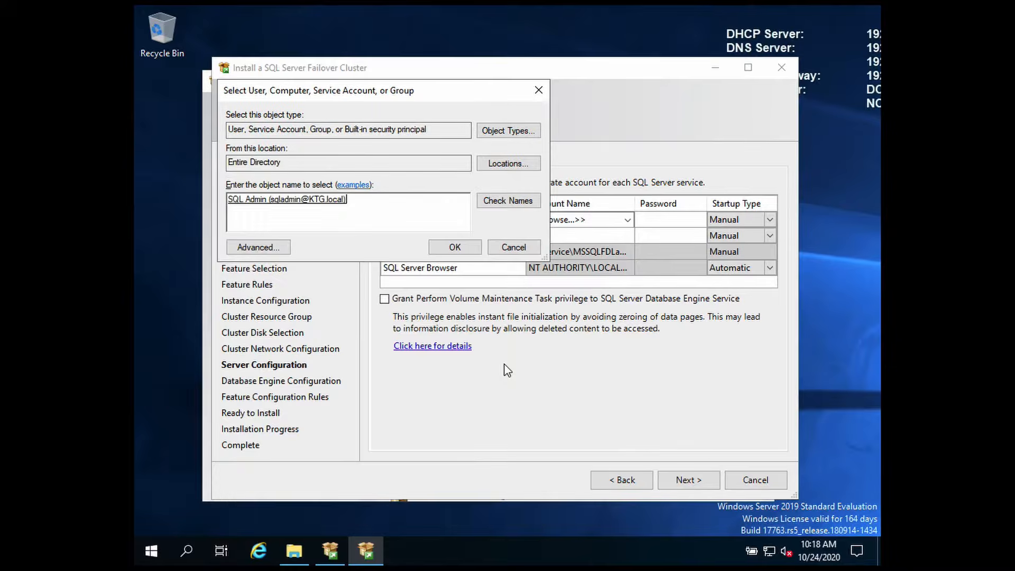
left_click(454, 247)
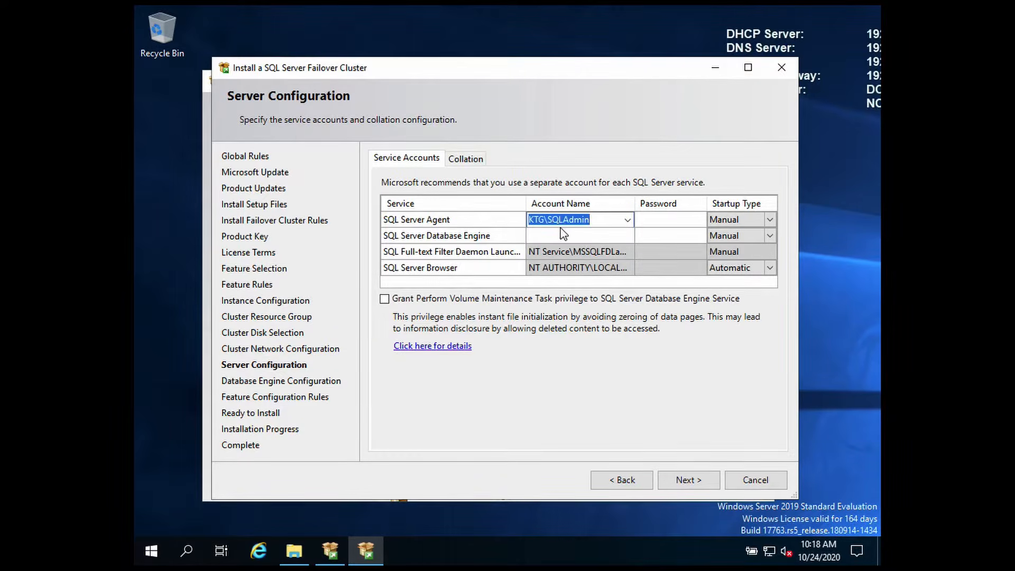
right_click(575, 218)
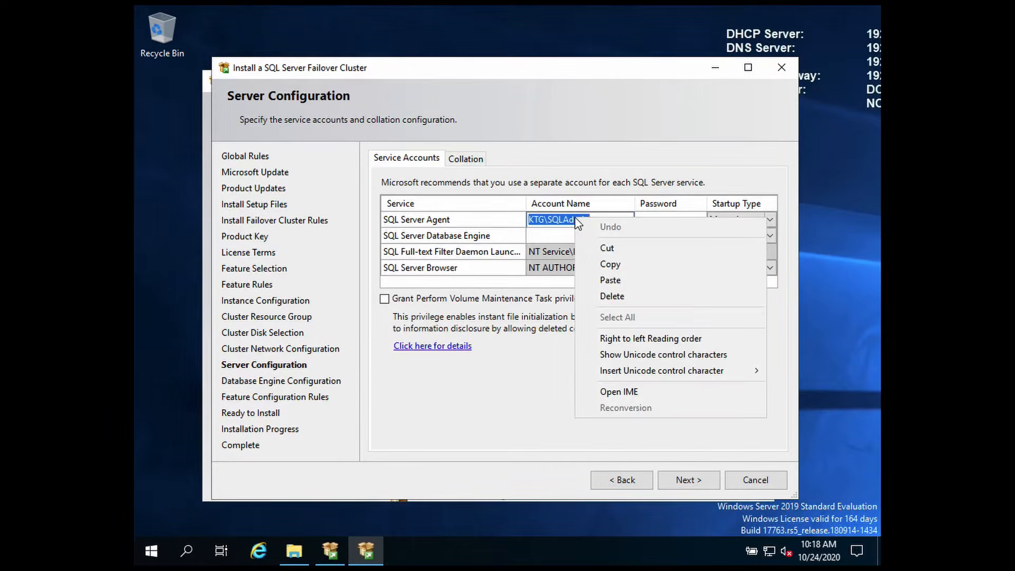
left_click(610, 259)
left_click(582, 235)
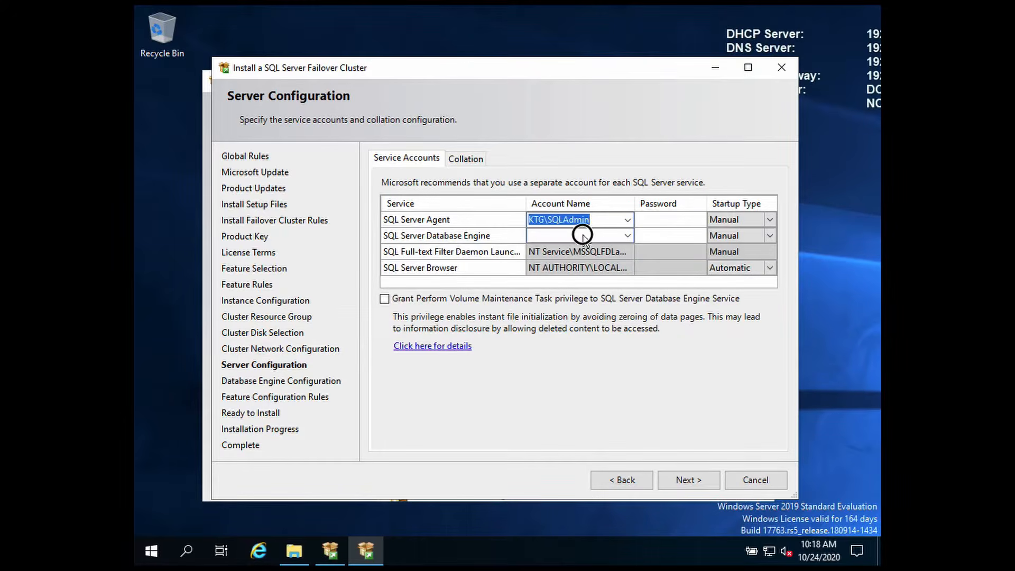
right_click(584, 235)
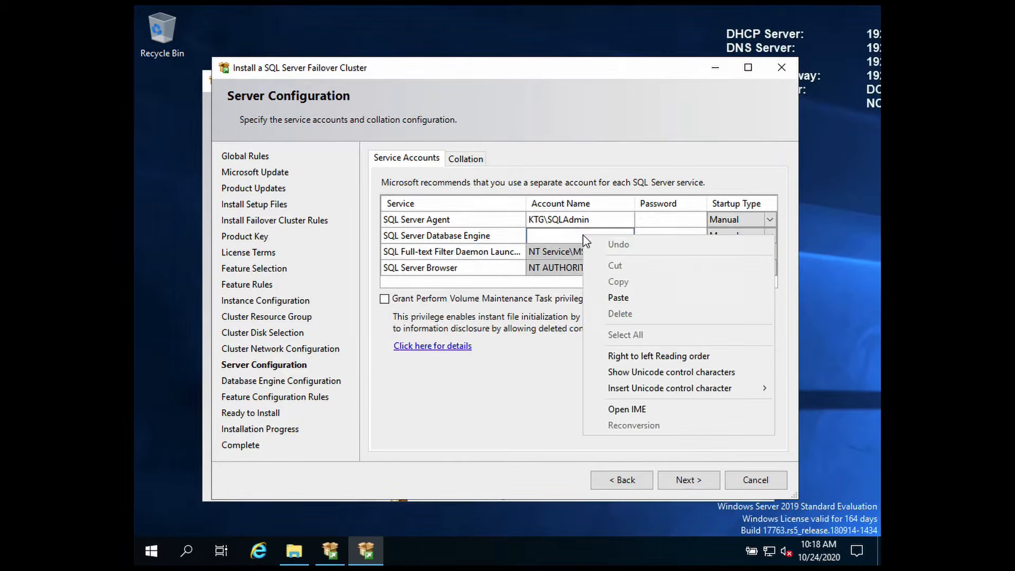
left_click(616, 297)
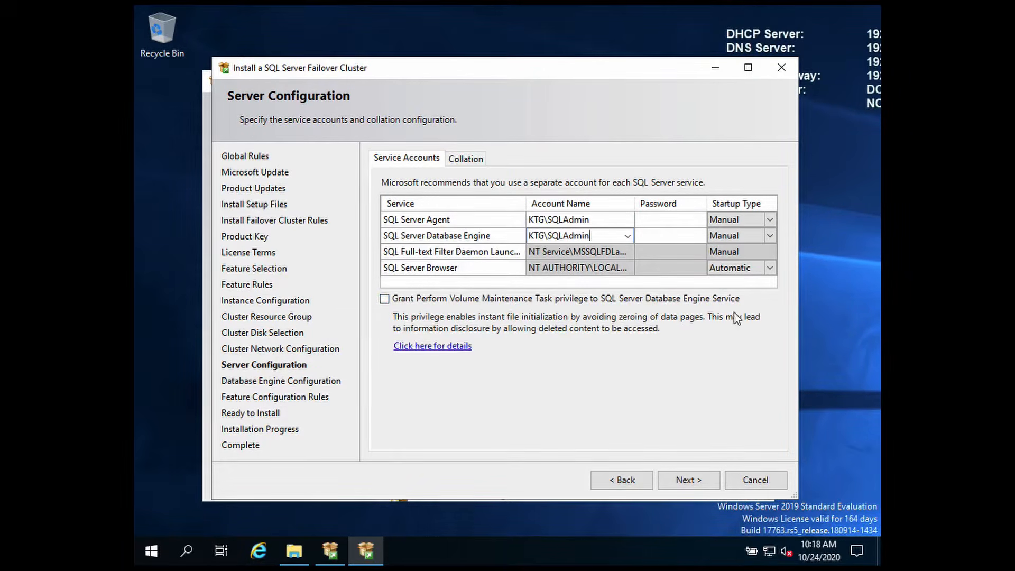
left_click(772, 236)
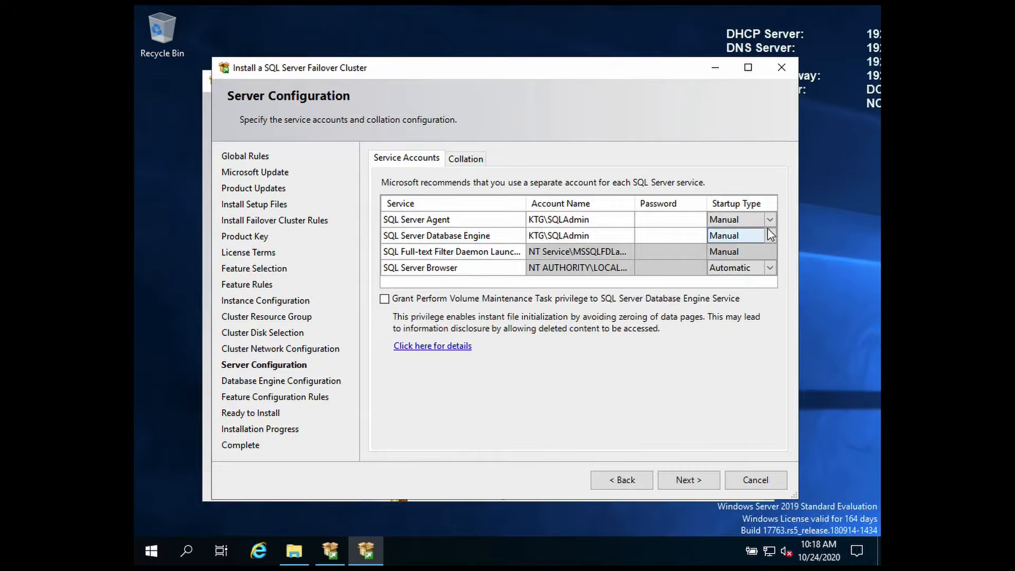
left_click(676, 479)
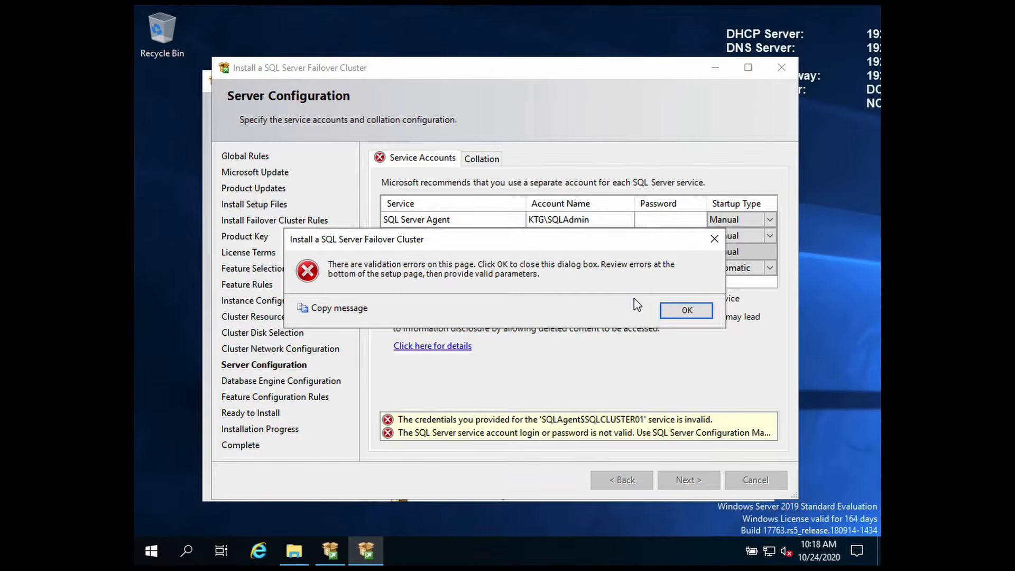
Dismiss the invalid-credentials error, enter the service account password, and continue to Database Engine Configuration.
left_click(682, 310)
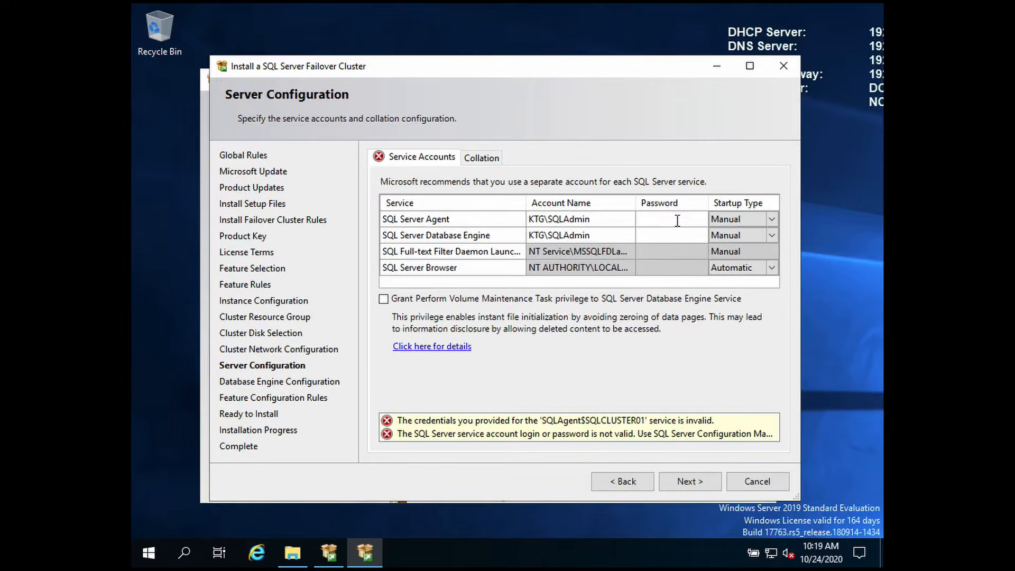
left_click(677, 220)
type("Pa")
type("s")
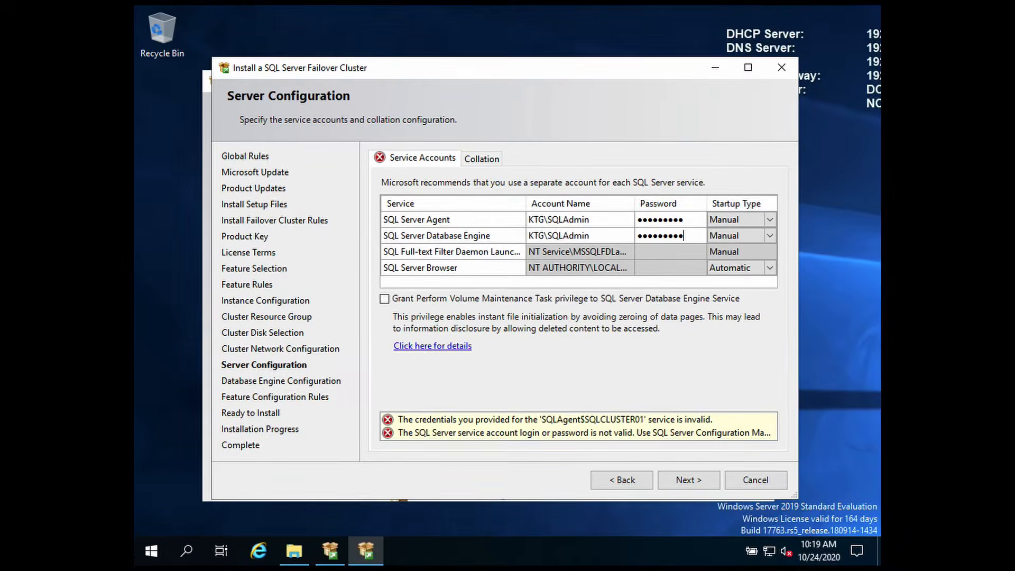
left_click(686, 481)
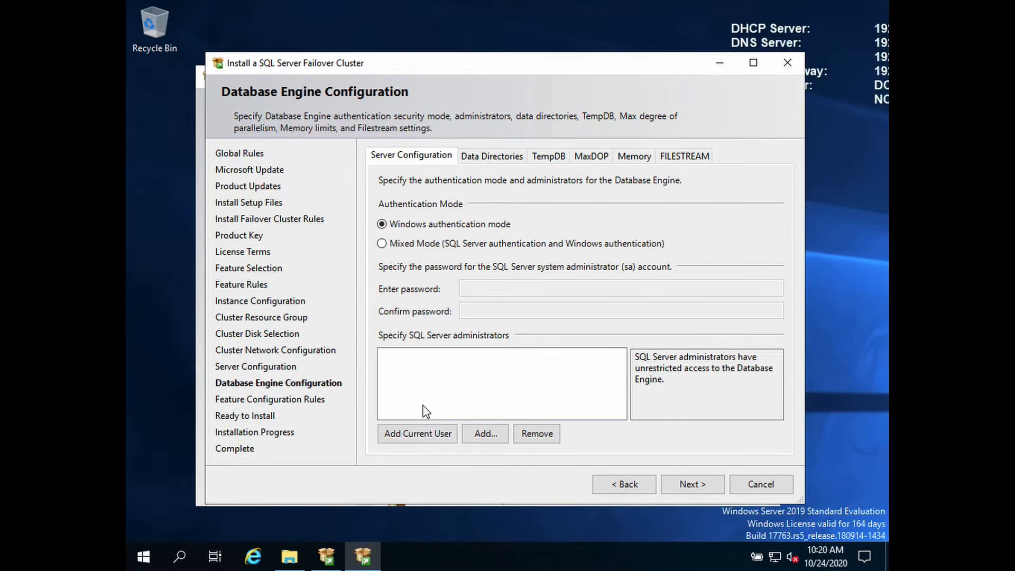
Add the current user as SQL Server administrator, review Data Directories, and continue to Ready to Install.
left_click(415, 433)
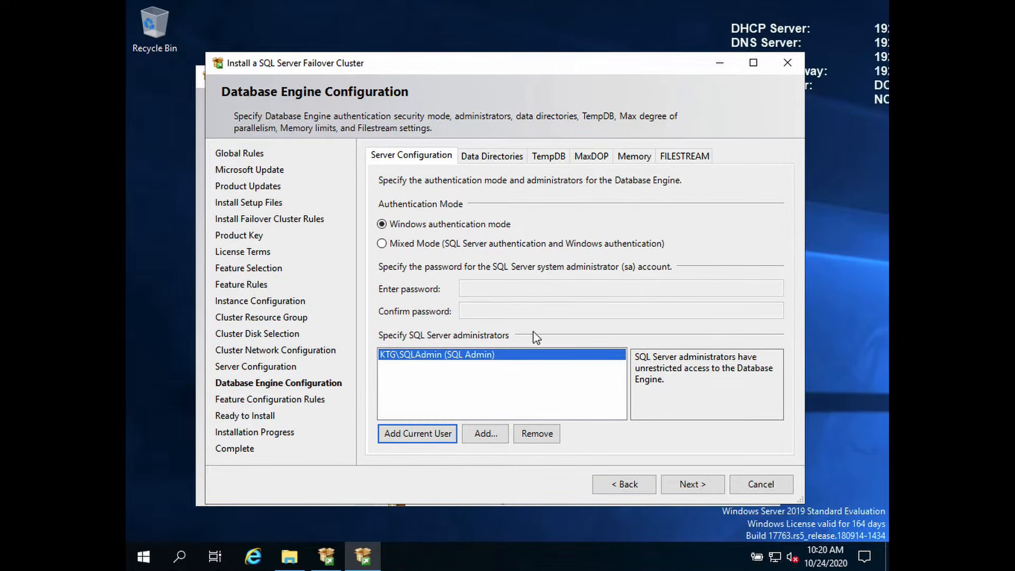
left_click(494, 158)
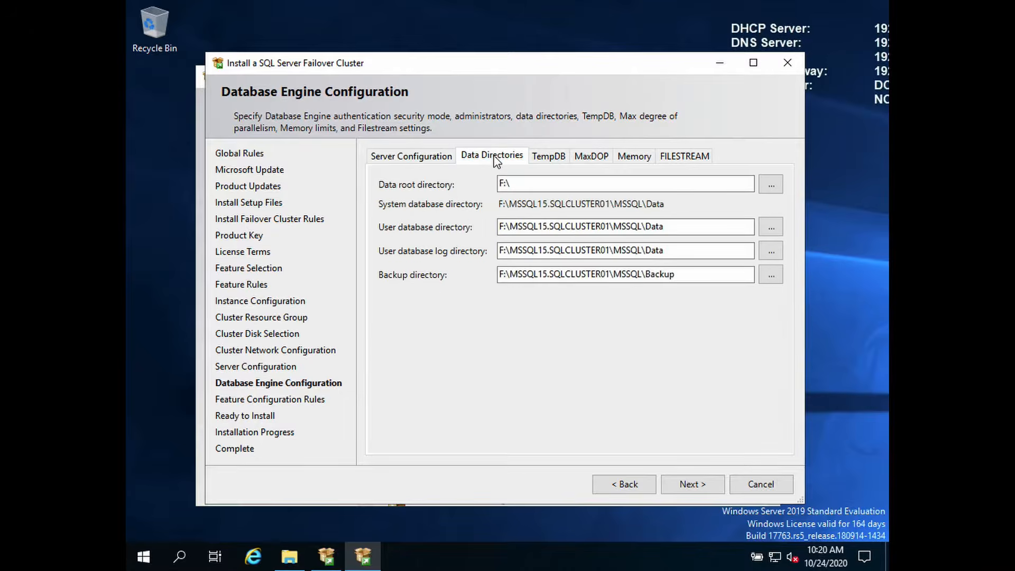
left_click(393, 157)
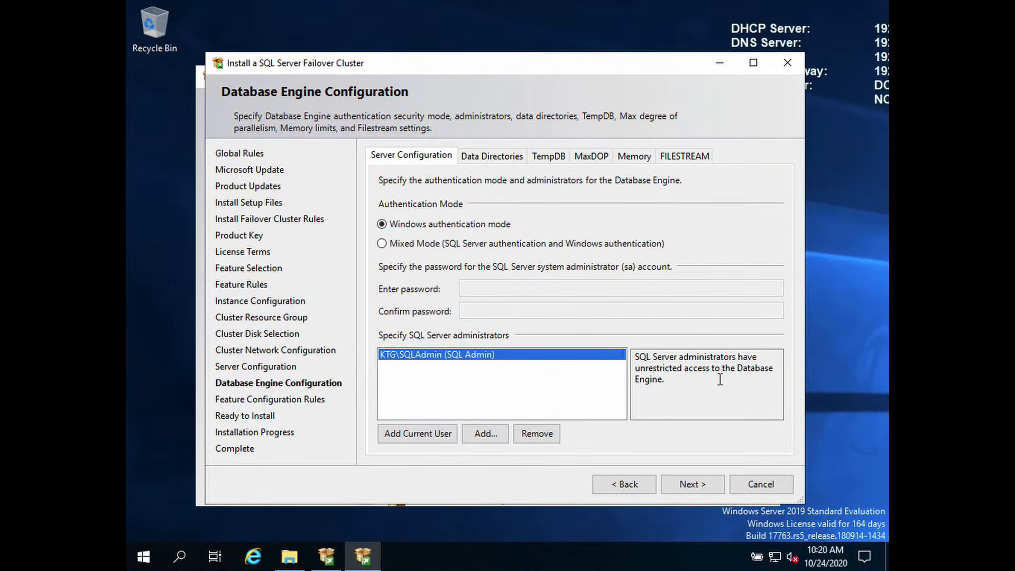
left_click(701, 480)
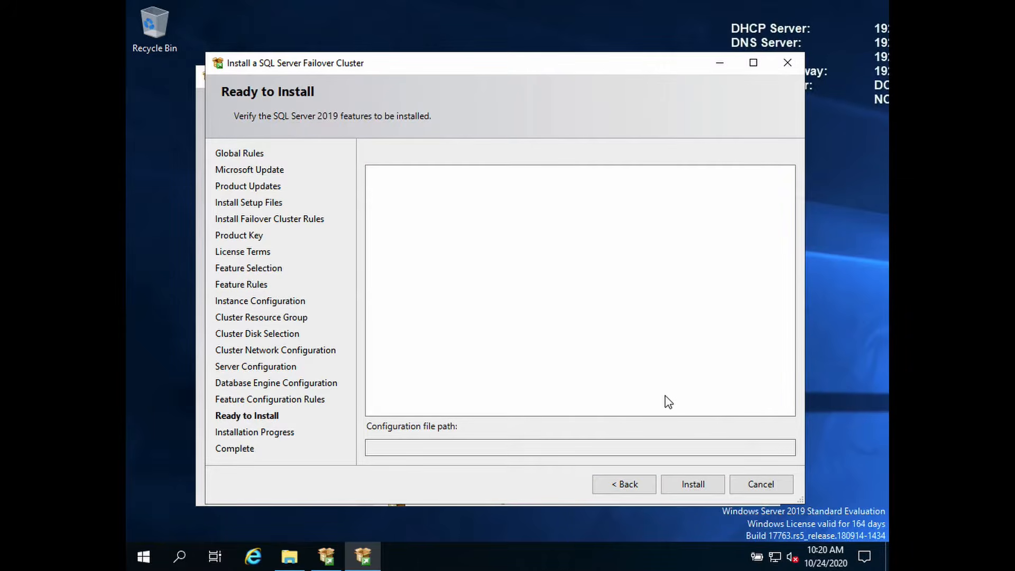
Run the SQLCLUSTER01 failover cluster install and close the wizard after all four features succeed.
left_click(693, 486)
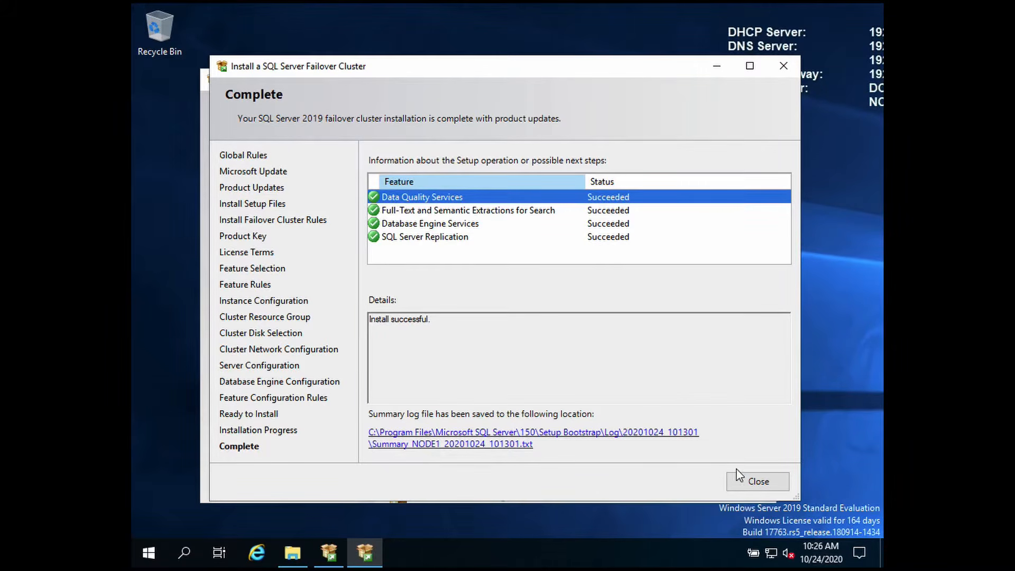
left_click(755, 482)
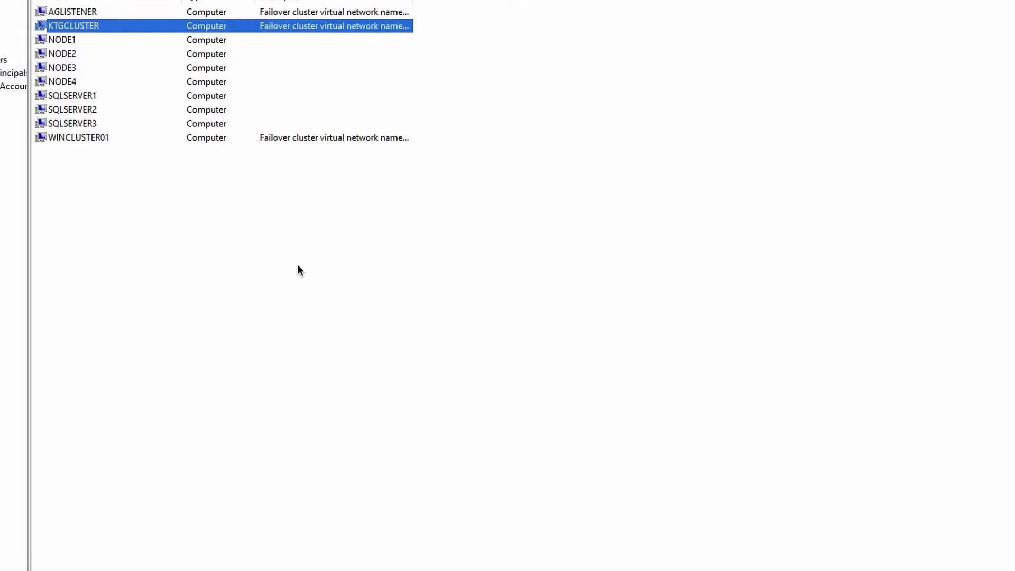
Refresh the Active Directory Computers list and select the new SQLCLUSTER01 entry.
right_click(297, 266)
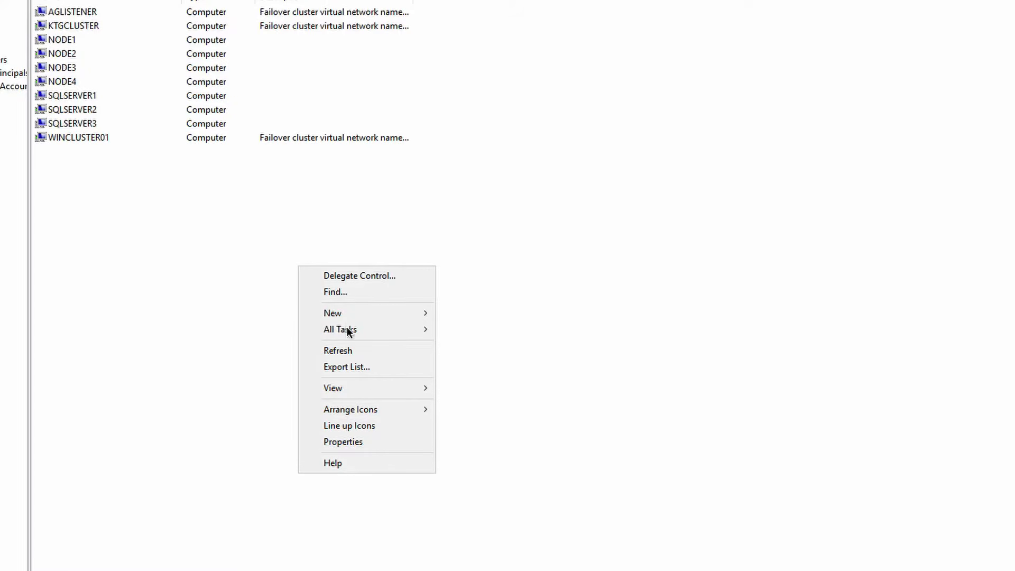
left_click(374, 347)
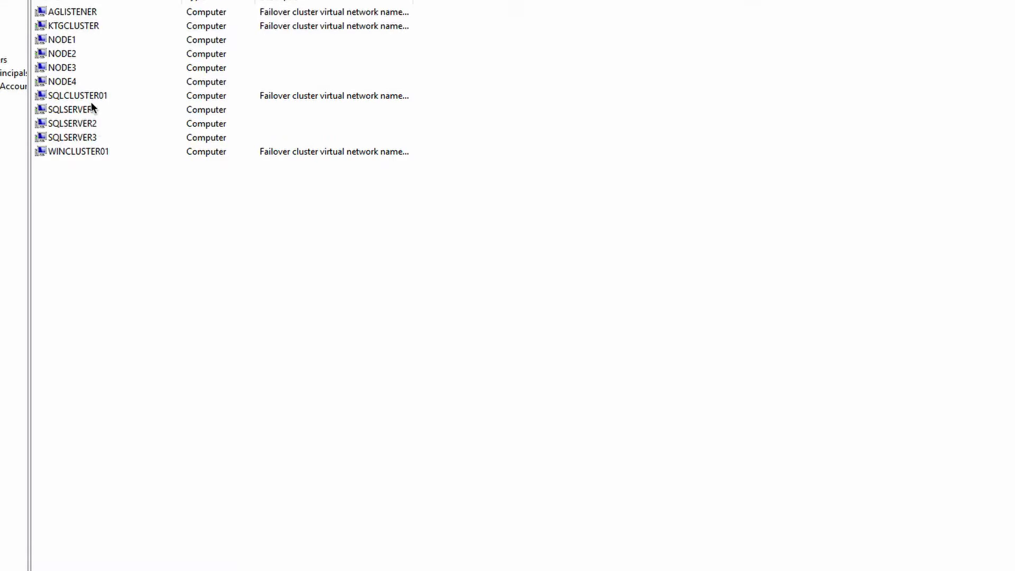
left_click(87, 96)
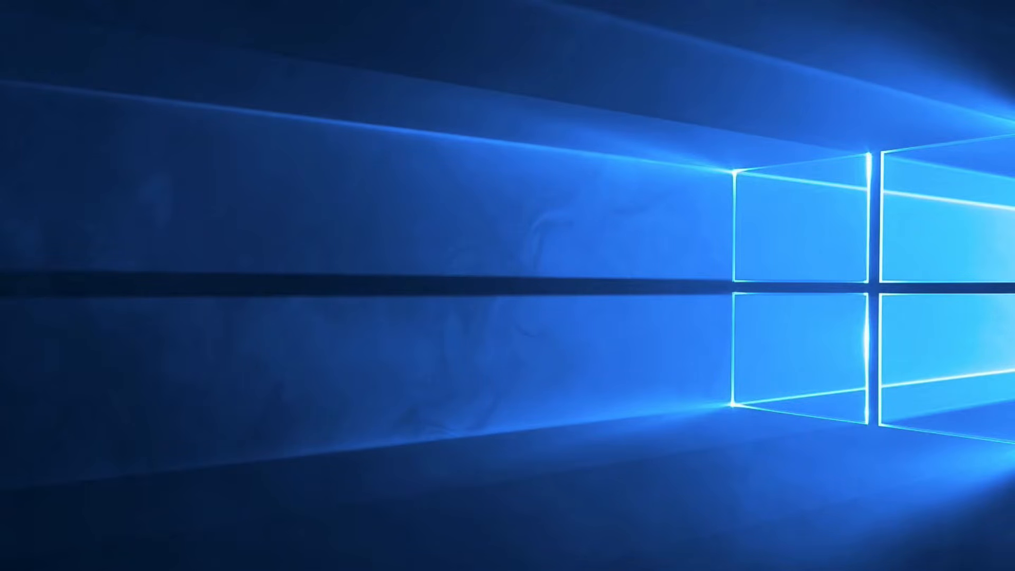
Open File Explorer and browse into Local Disk (C:).
key("super+e")
left_click(159, 228)
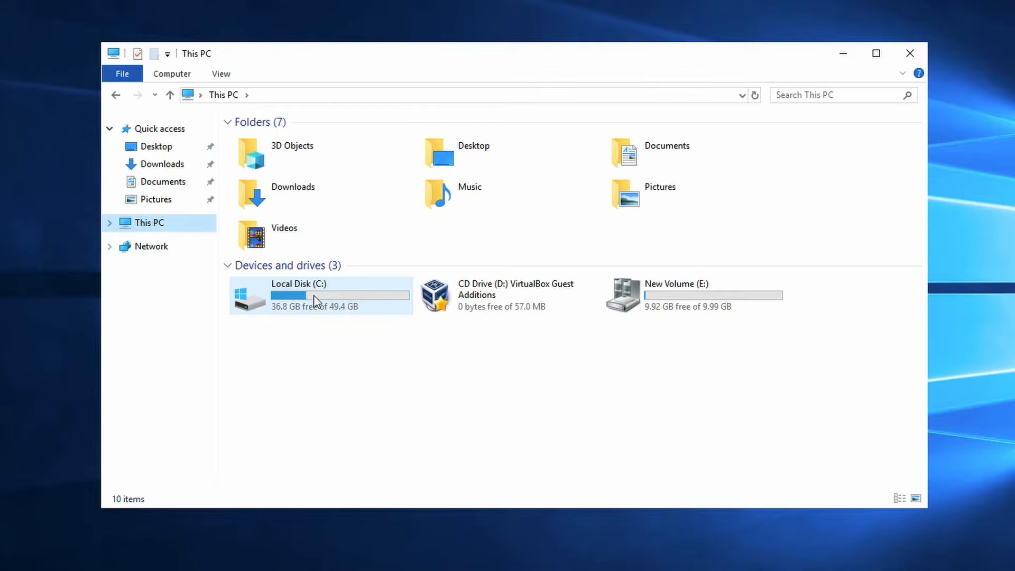
mouse_move(313, 299)
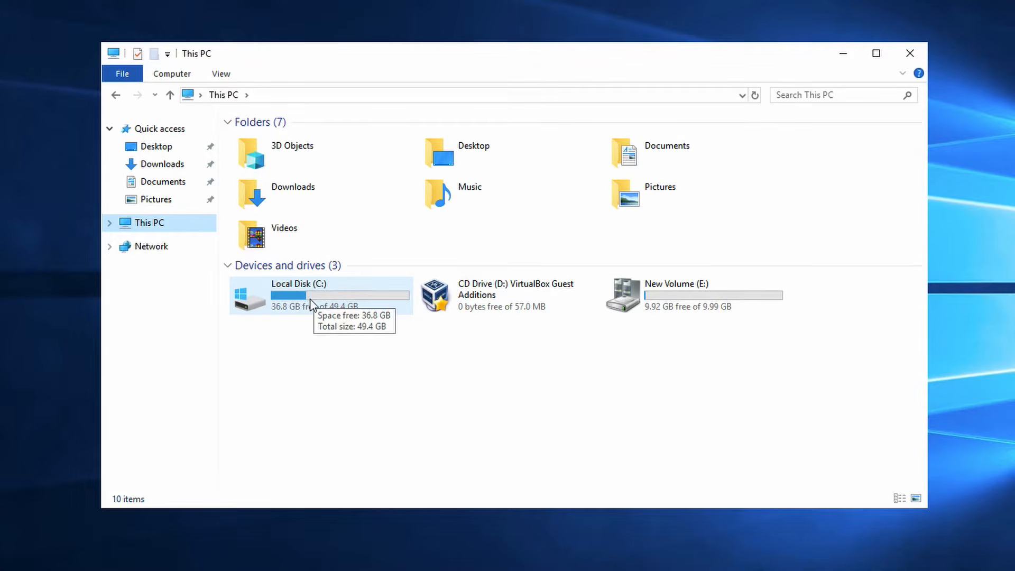
double_click(310, 301)
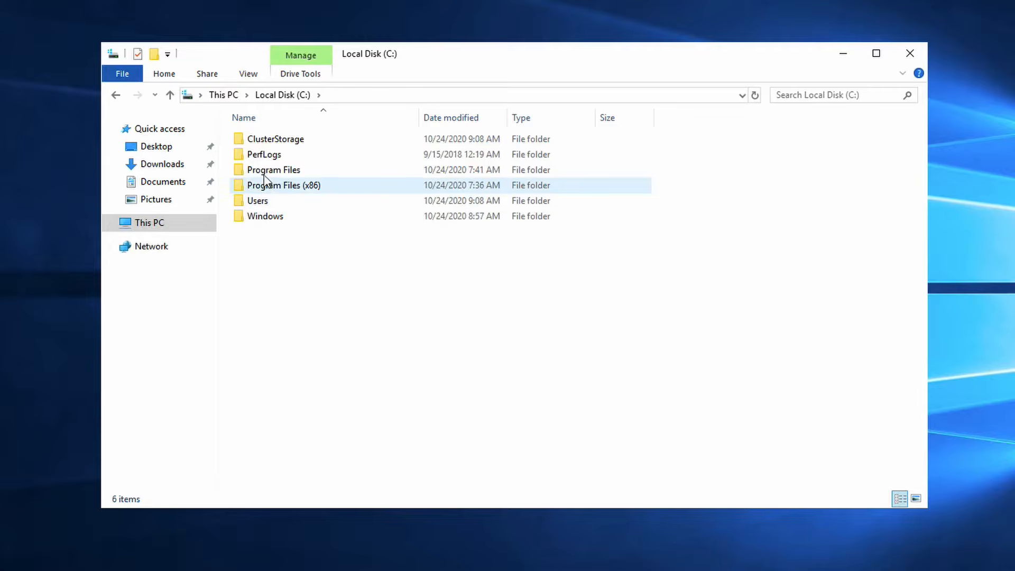
Run SETUP from VBOXSVR\SharedFiles\SQL2019\Developer_ENU and approve the security and UAC prompts.
left_click(126, 248)
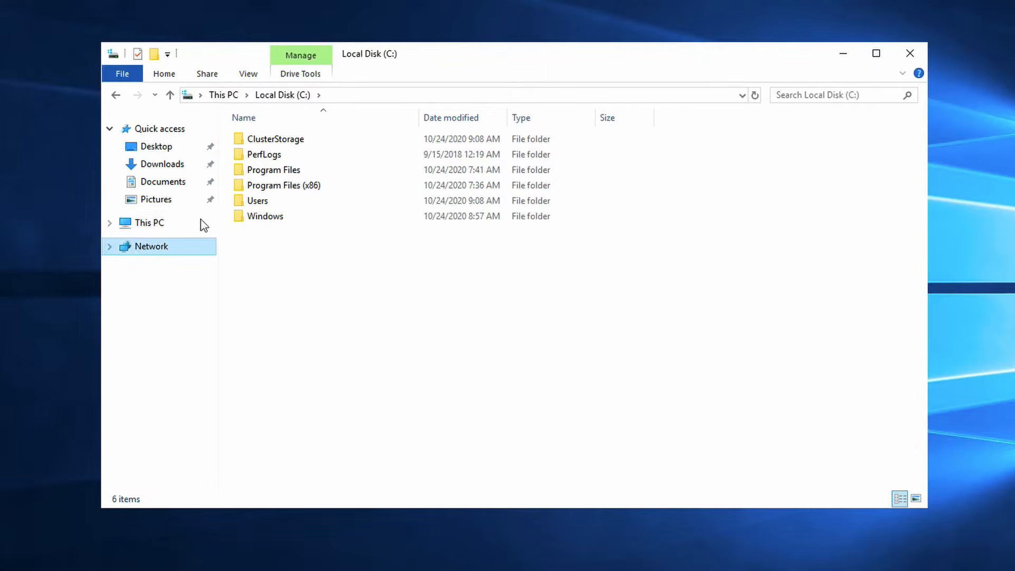
double_click(286, 157)
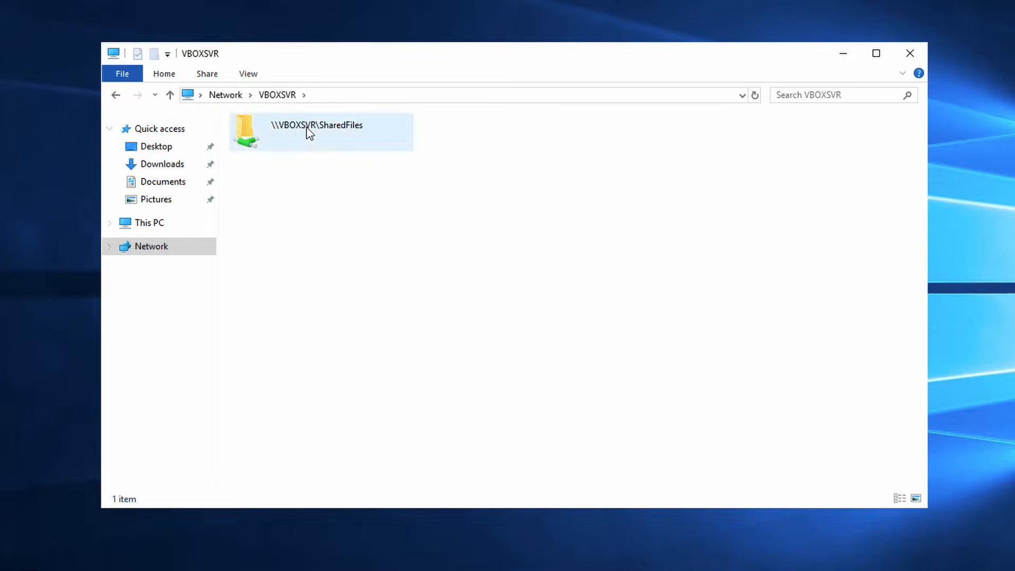
double_click(307, 131)
double_click(265, 217)
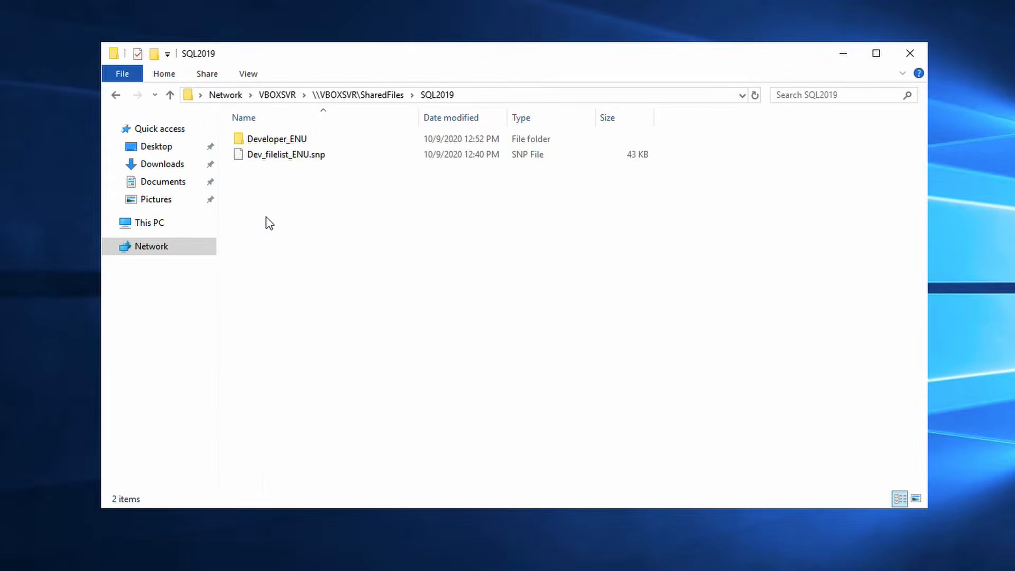
double_click(287, 139)
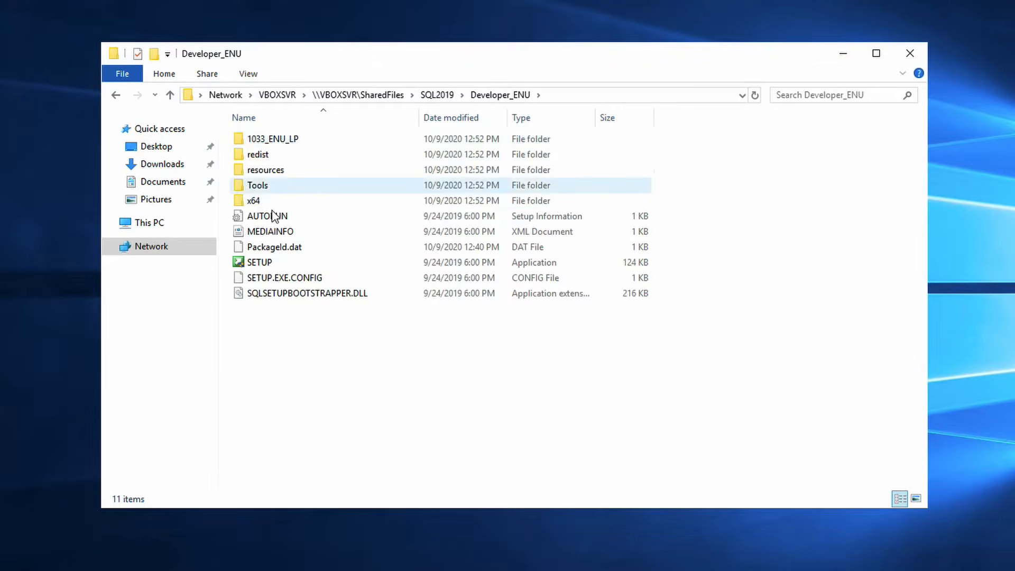
left_click(268, 266)
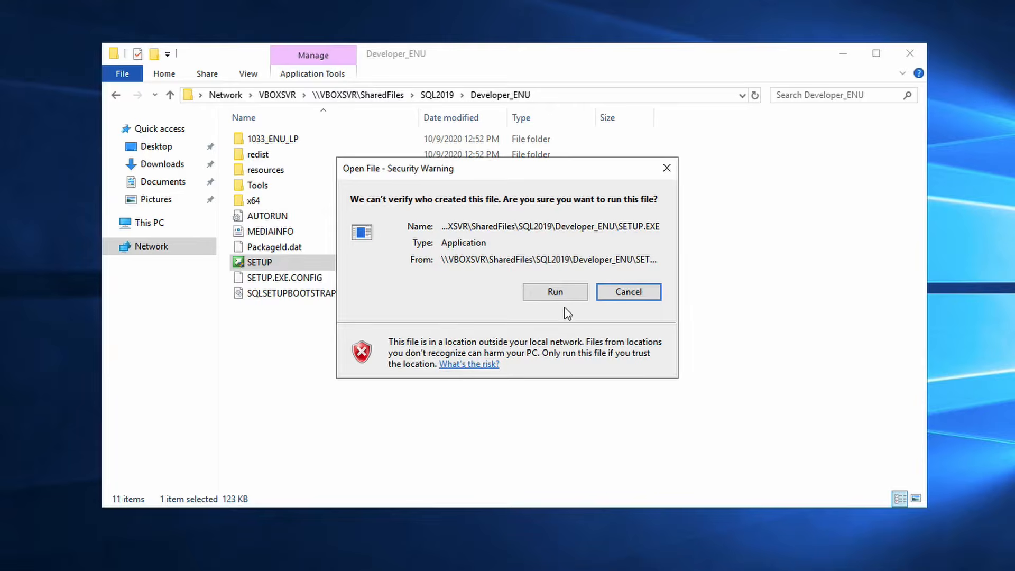
left_click(558, 292)
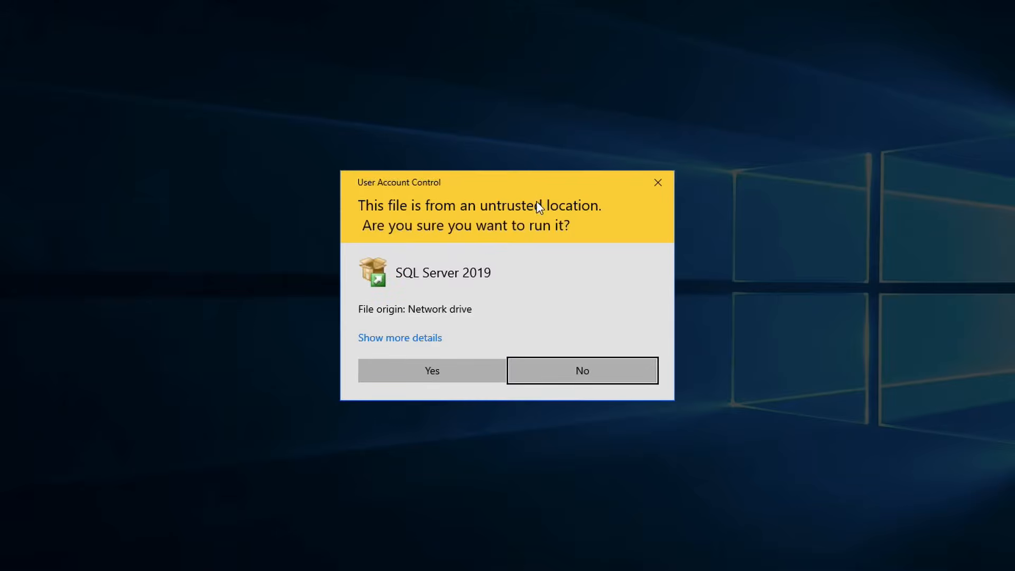
left_click(478, 366)
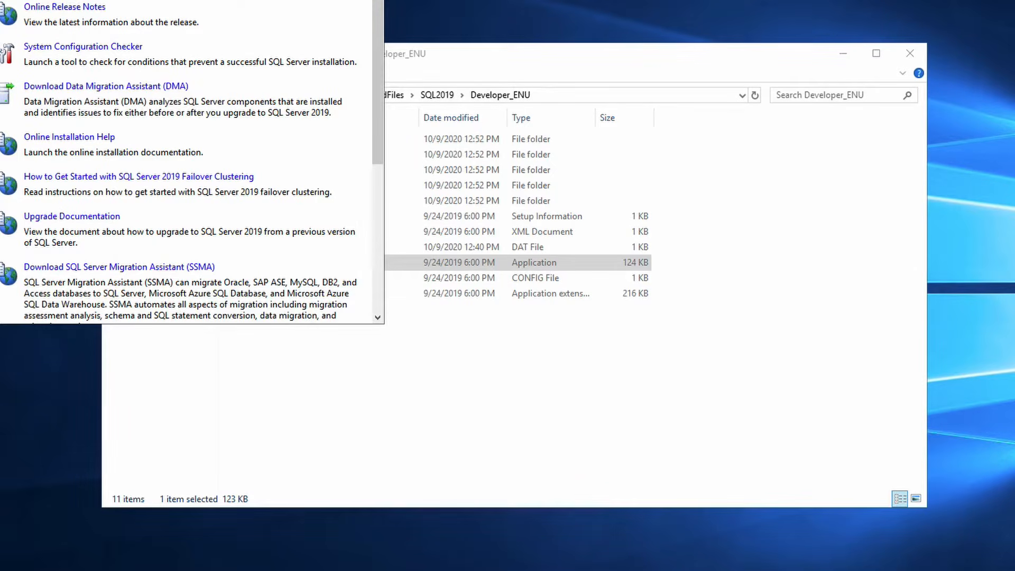
left_click_drag(148, 0, 579, 0)
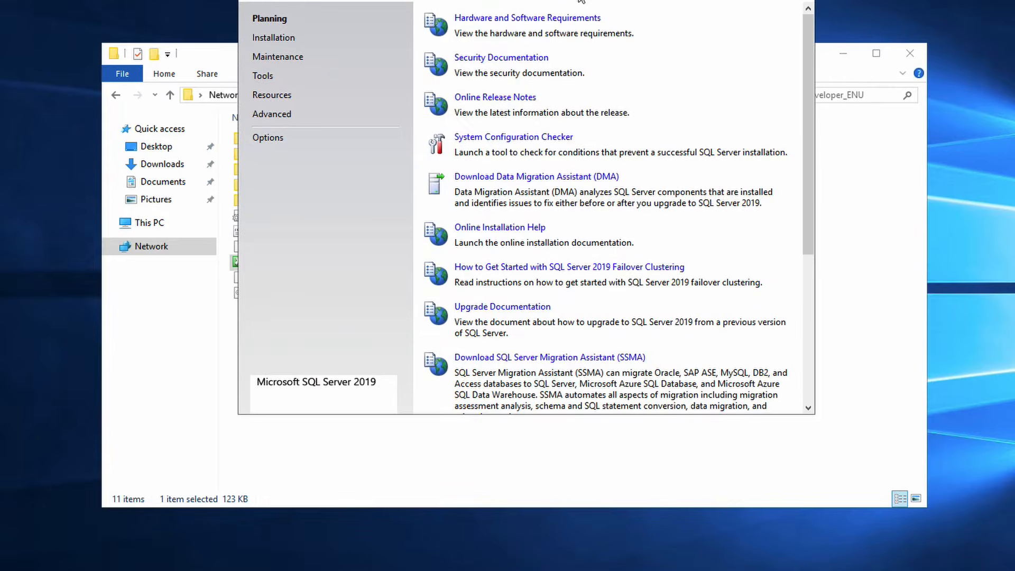
Launch 'Add node to a SQL Server failover cluster' from the Installation page and confirm running it.
left_click(282, 36)
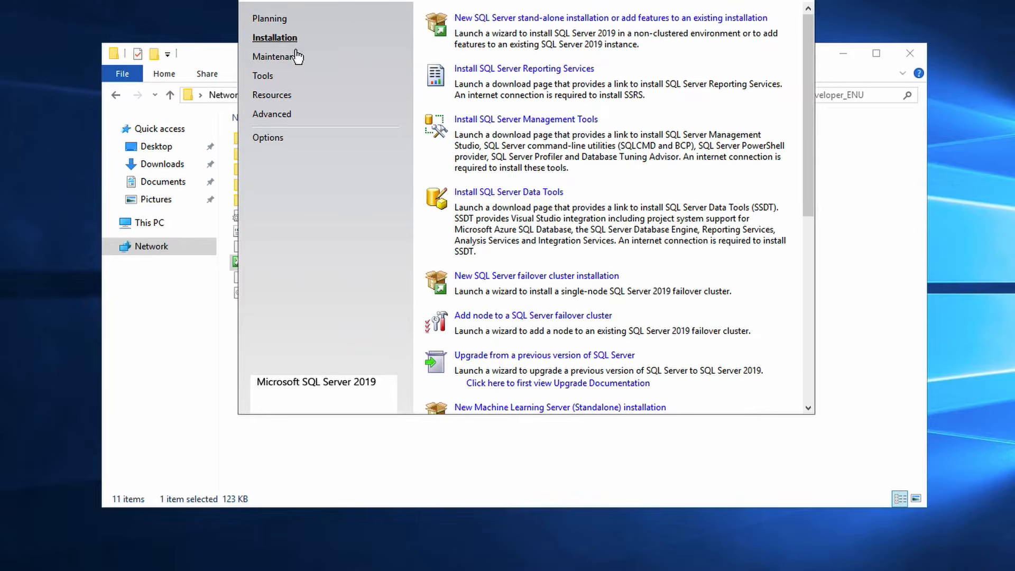
left_click(550, 316)
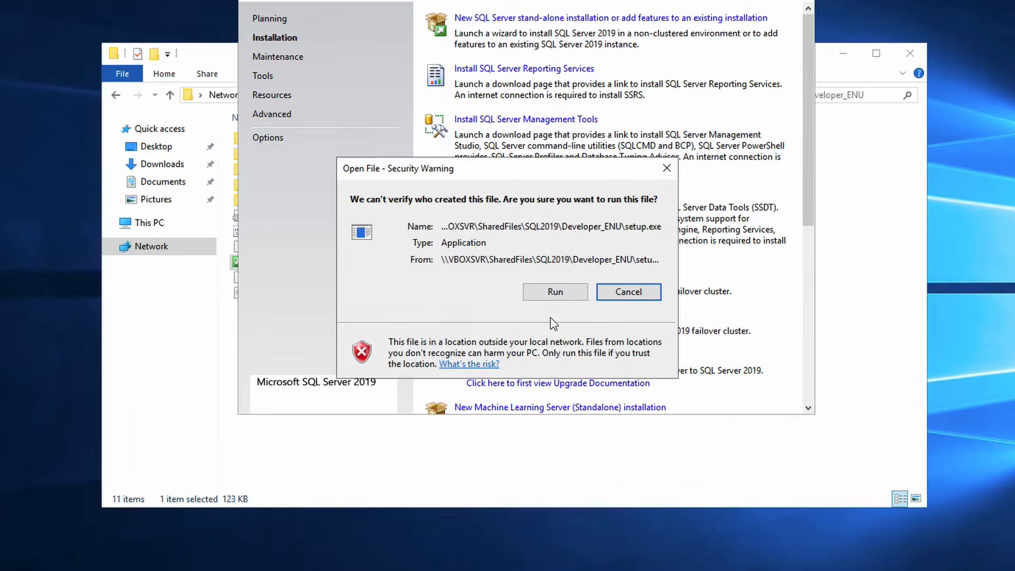
left_click(555, 291)
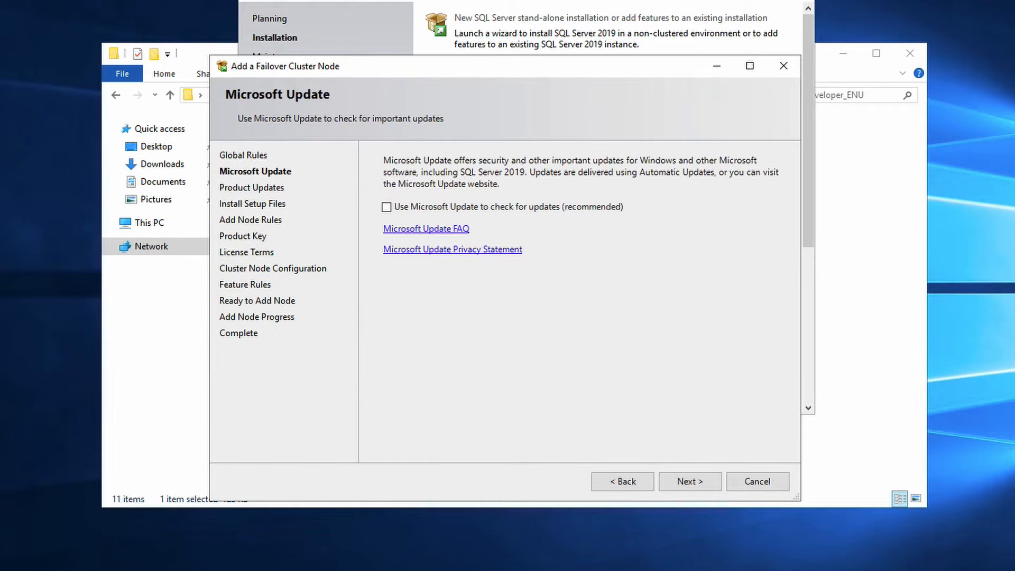
Skip Microsoft Update, pass Add Node Rules, keep the Developer edition, and accept the license terms.
left_click(684, 480)
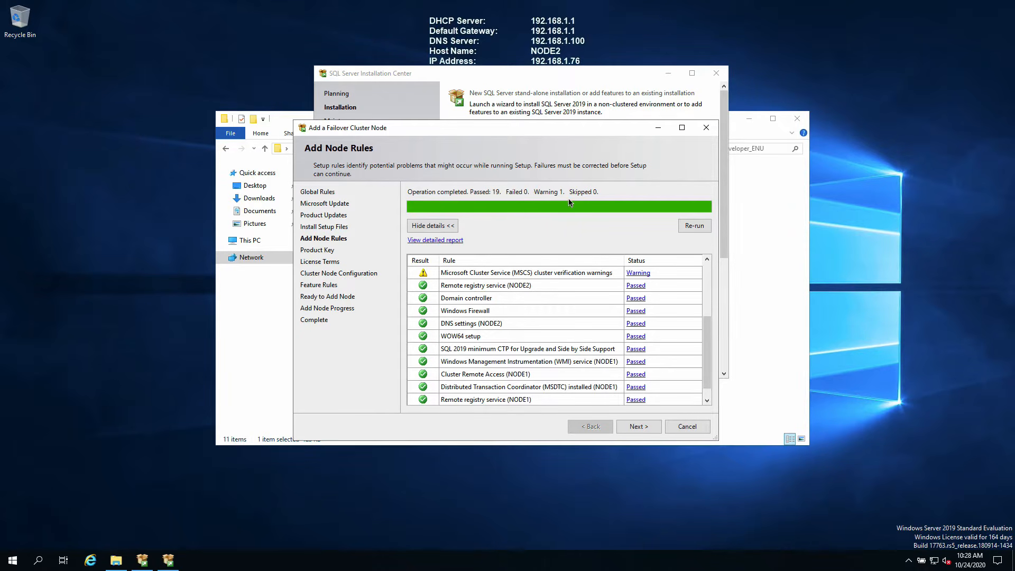
left_click(639, 426)
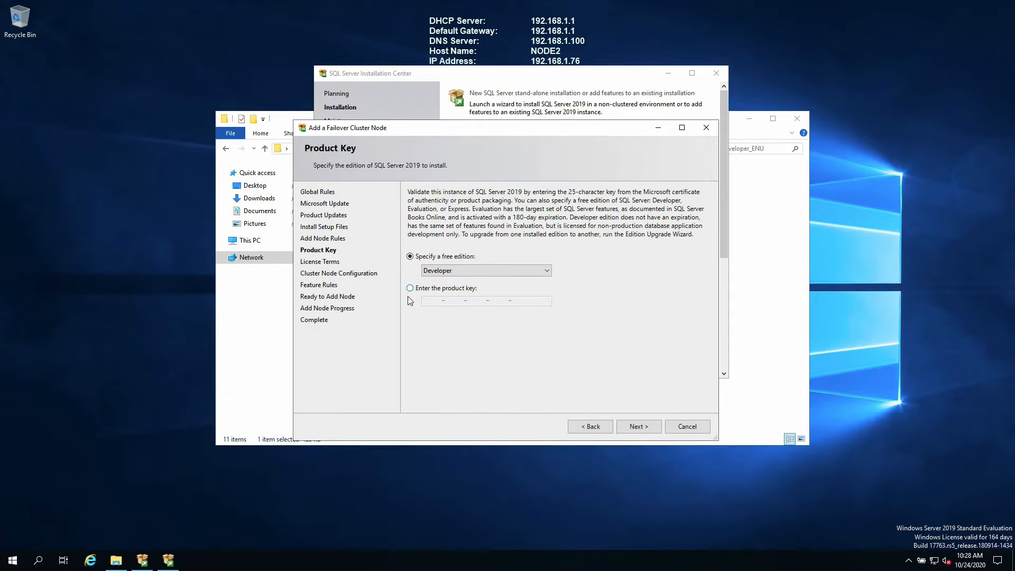
left_click(640, 426)
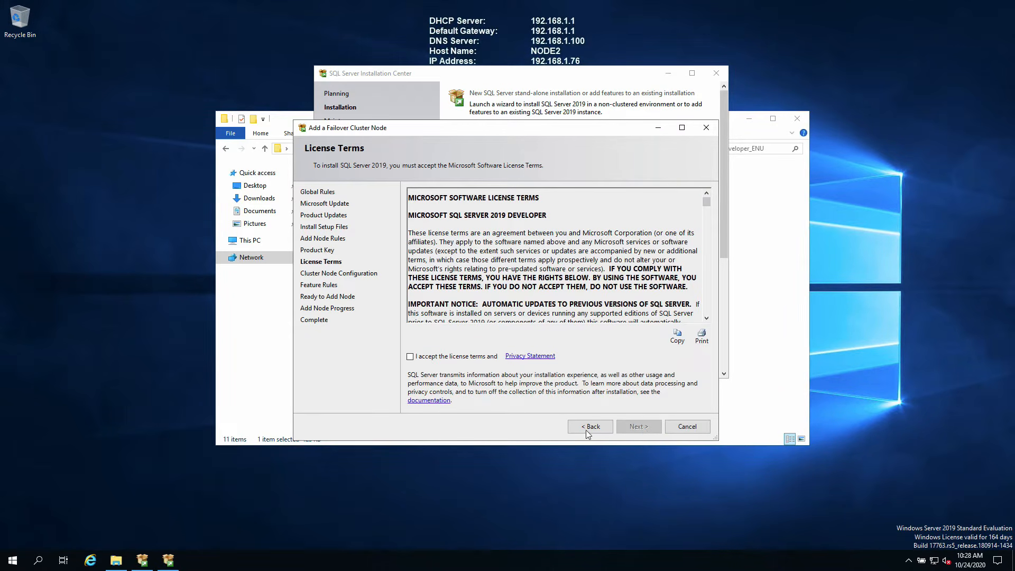
left_click(476, 358)
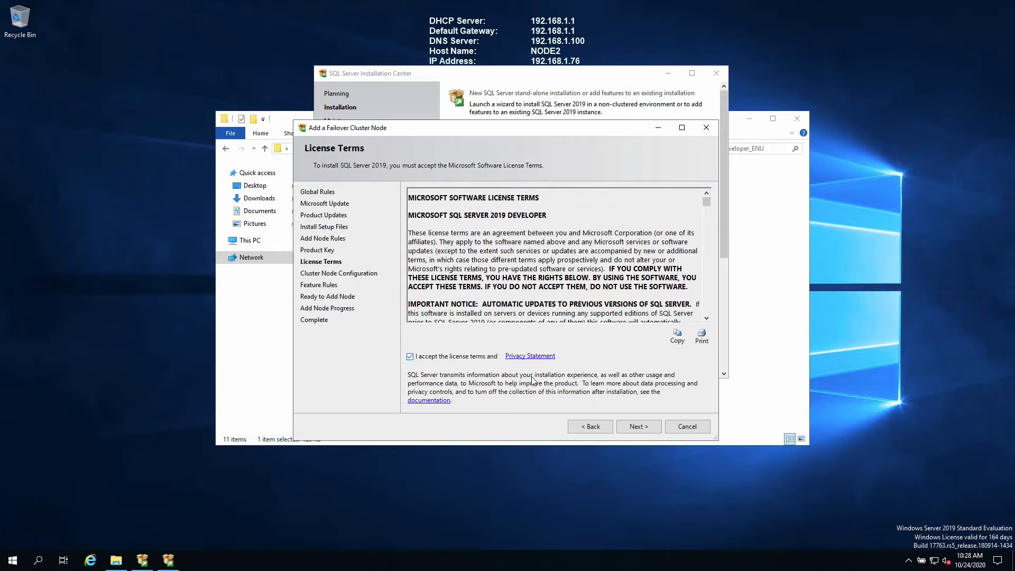
left_click(637, 428)
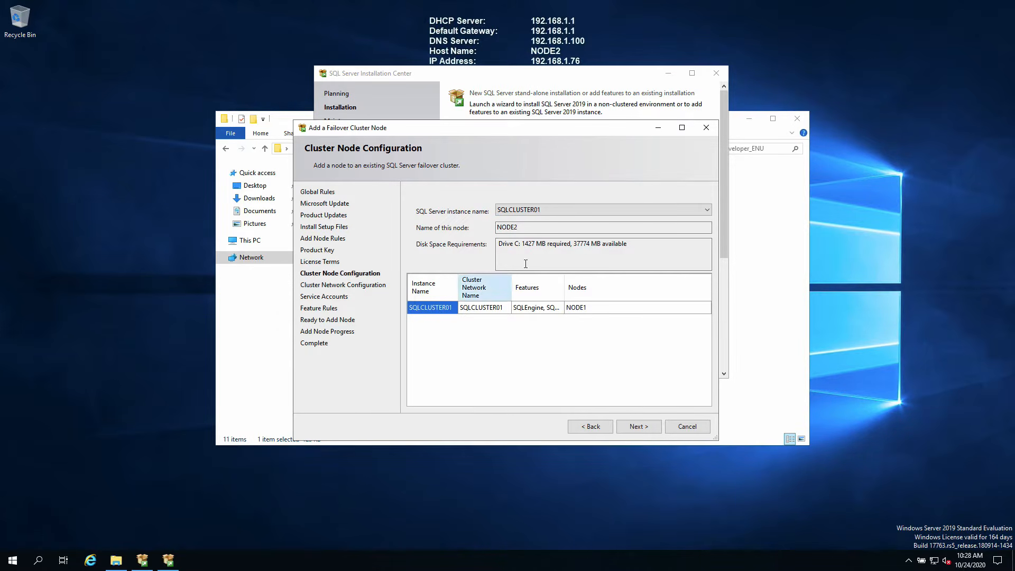
Join instance SQLCLUSTER01, accept DHCP address 192.168.1.121, then select the Database Engine password cell.
left_click(551, 207)
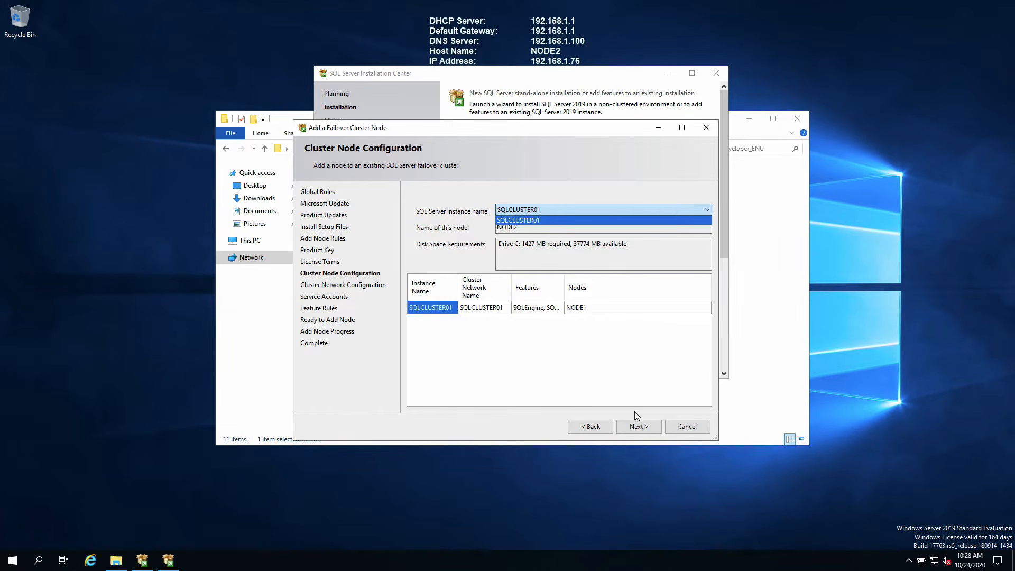
left_click(607, 371)
left_click(640, 428)
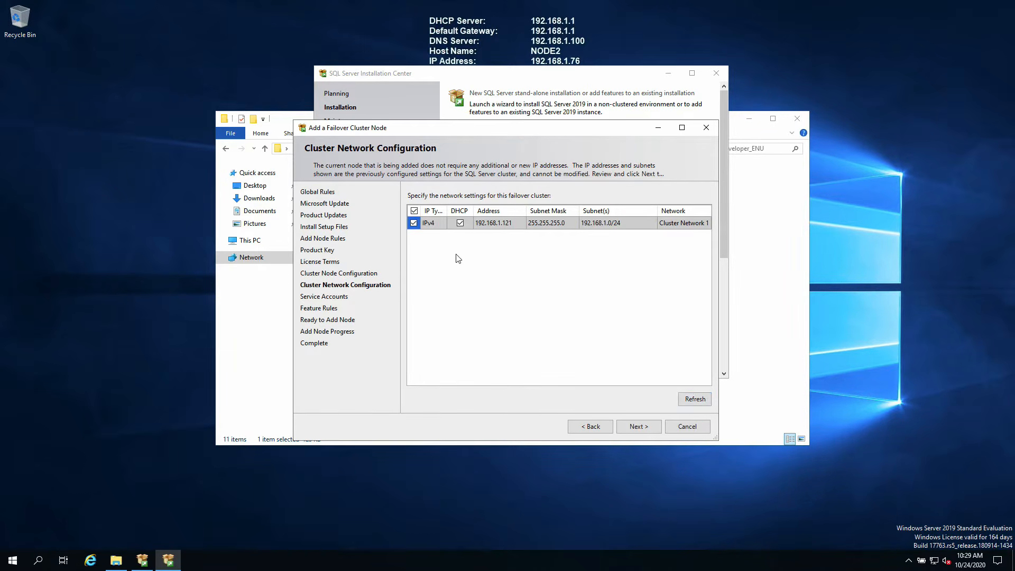
left_click(637, 427)
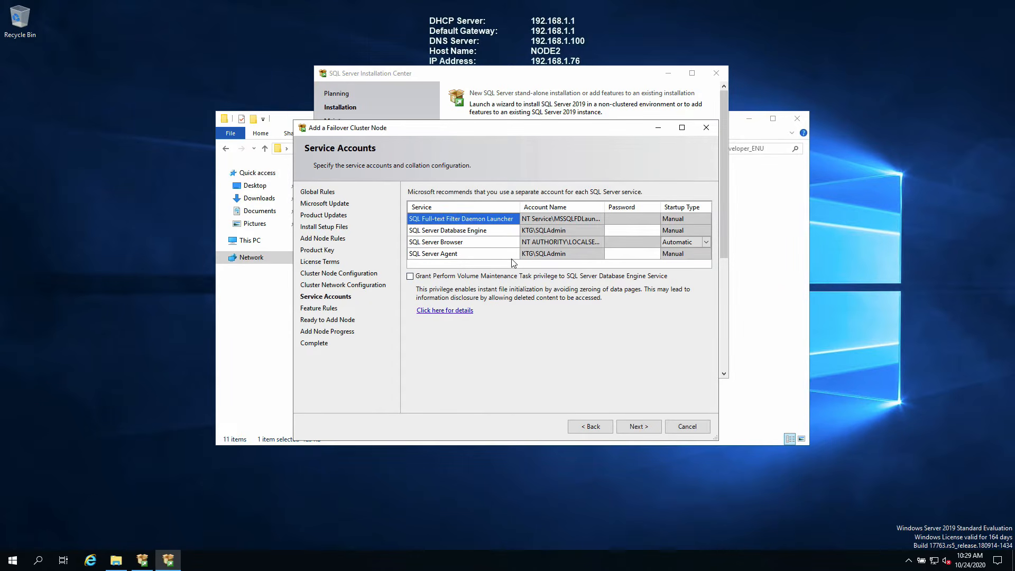
left_click(622, 231)
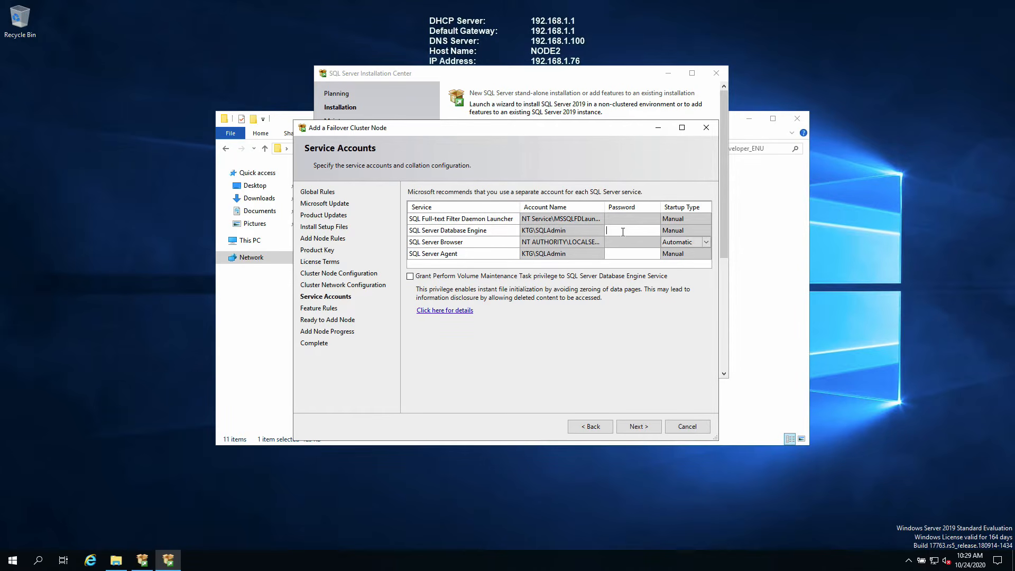
Install NODE2 into SQLCLUSTER01, then close Setup and Installation Center after all four features succeed.
left_click(639, 426)
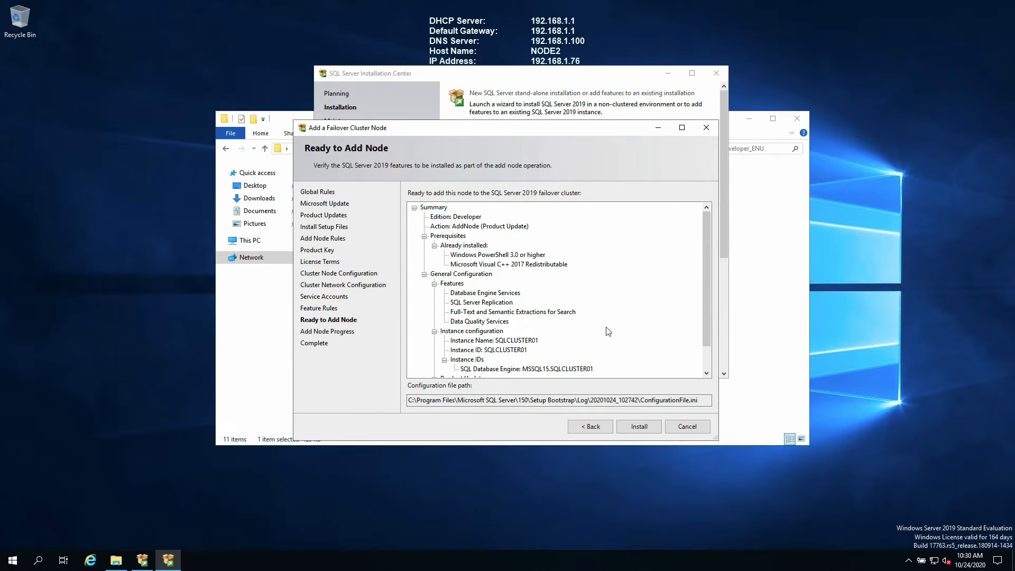
left_click(646, 427)
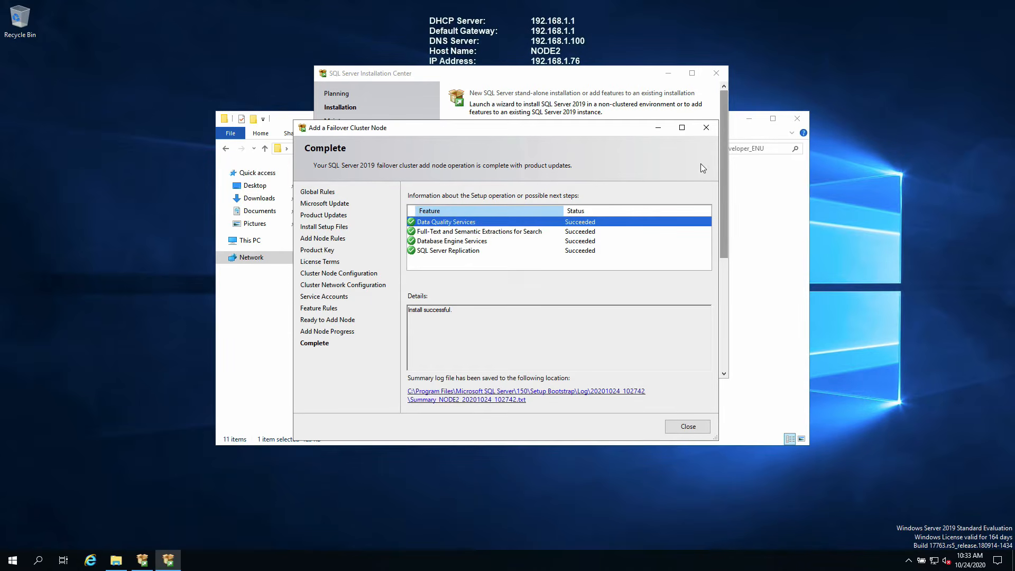
left_click(706, 127)
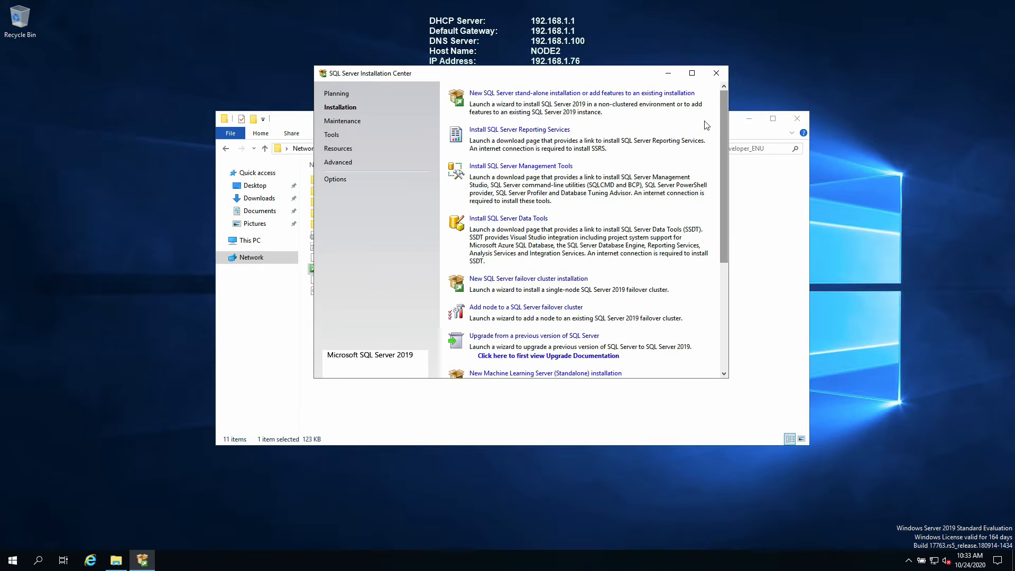
left_click(716, 73)
Close the installation media folder and start Server Manager, dismissing the Windows Admin Center notice.
left_click(797, 119)
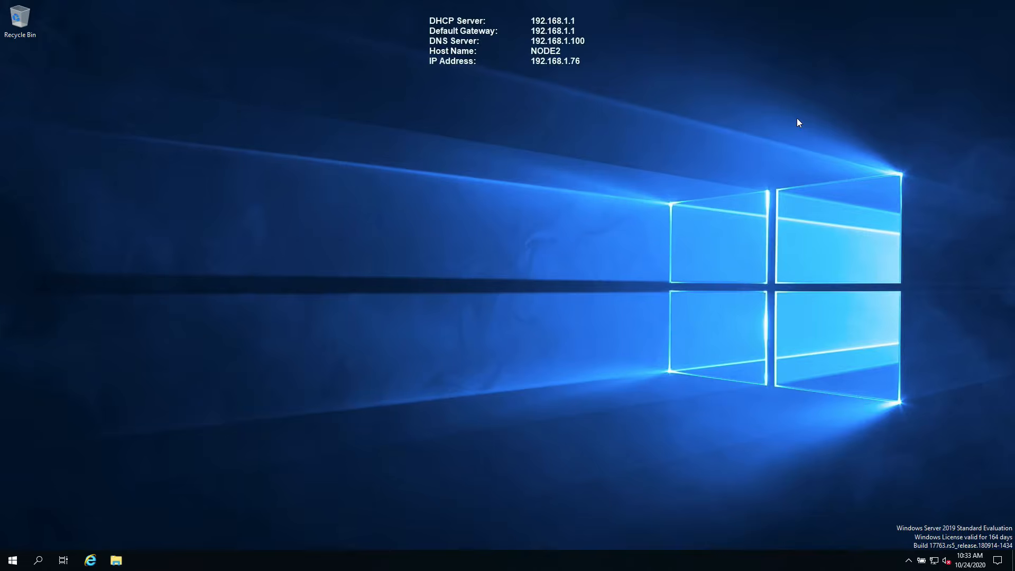
left_click(12, 560)
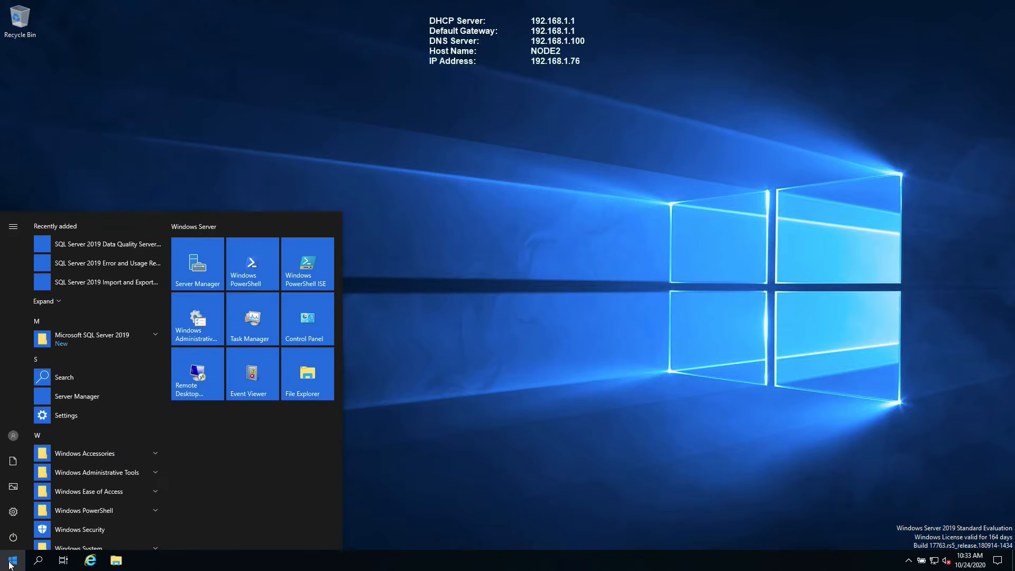
left_click(205, 271)
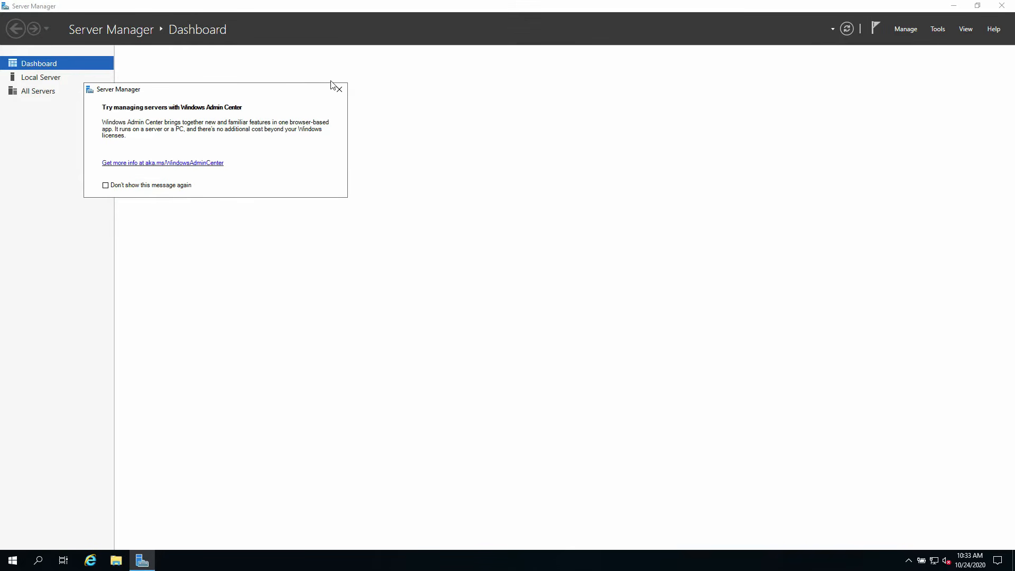
left_click(339, 89)
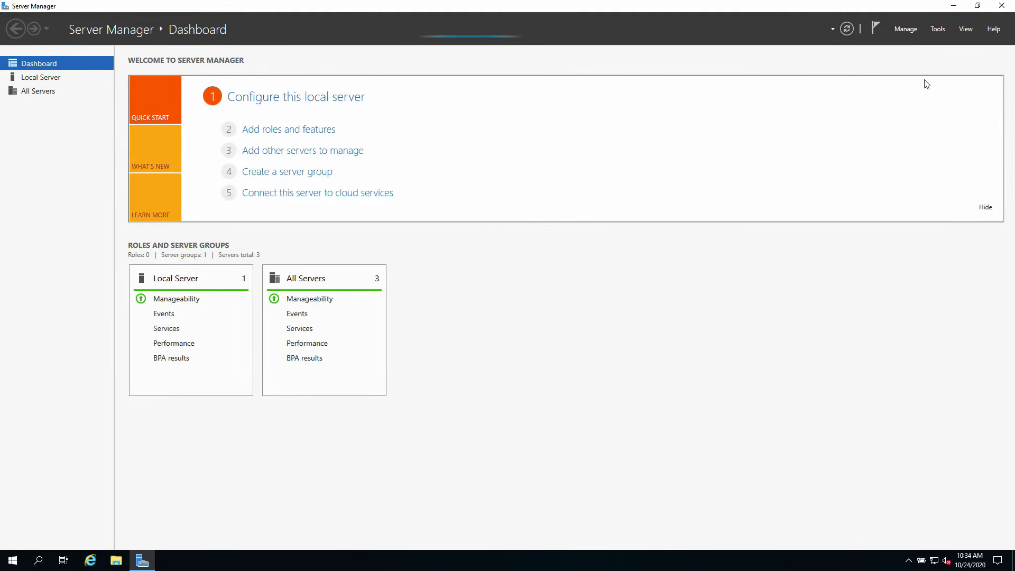
Launch Failover Cluster Manager from Server Manager's Tools menu, then close Server Manager.
left_click(906, 29)
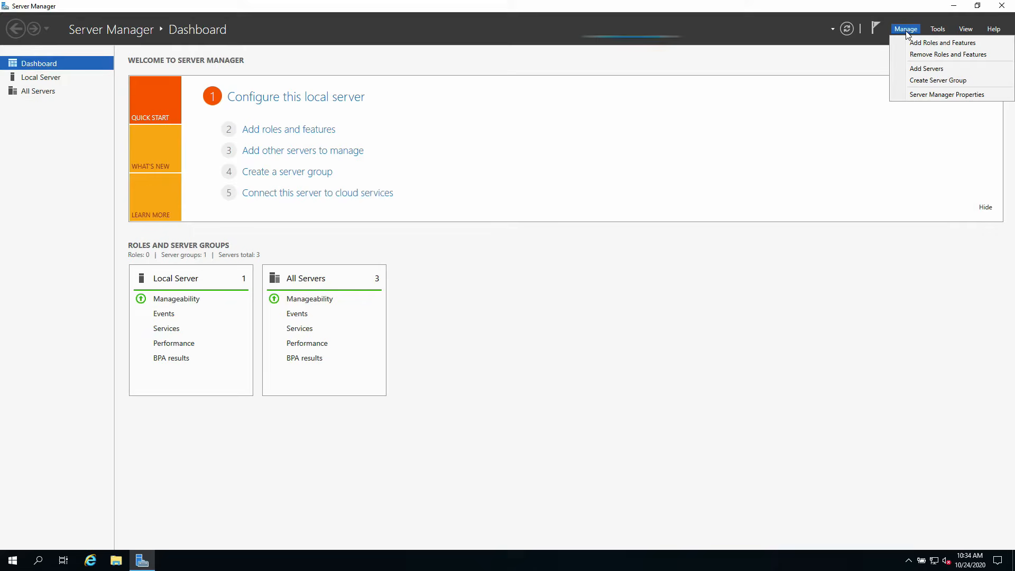
left_click(937, 30)
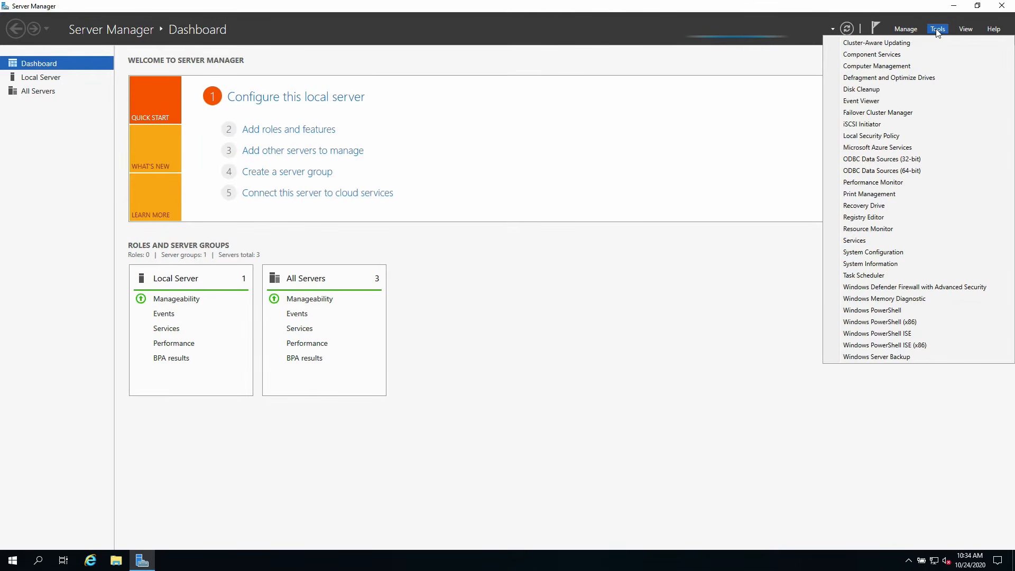
left_click(864, 112)
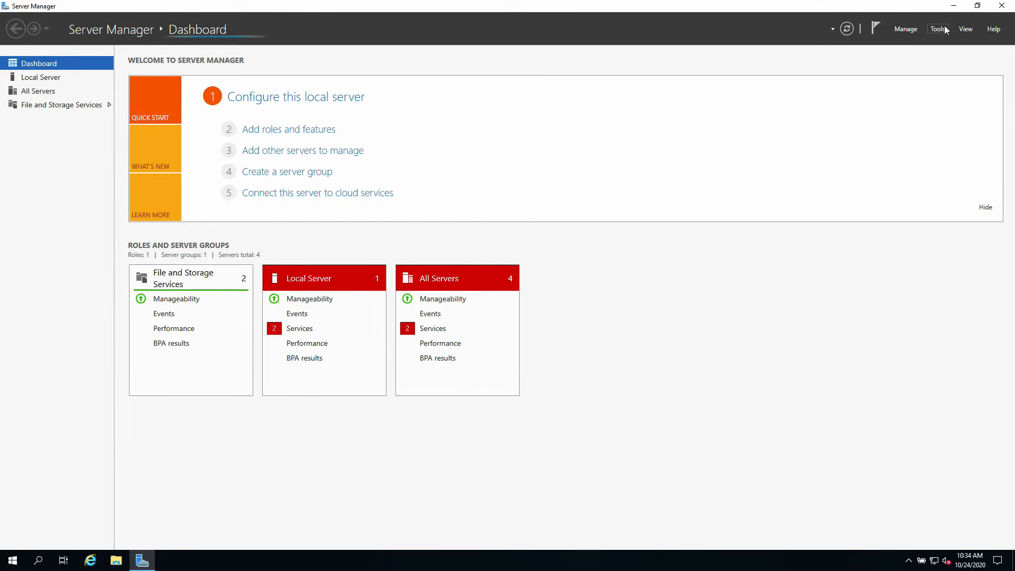
left_click(1002, 6)
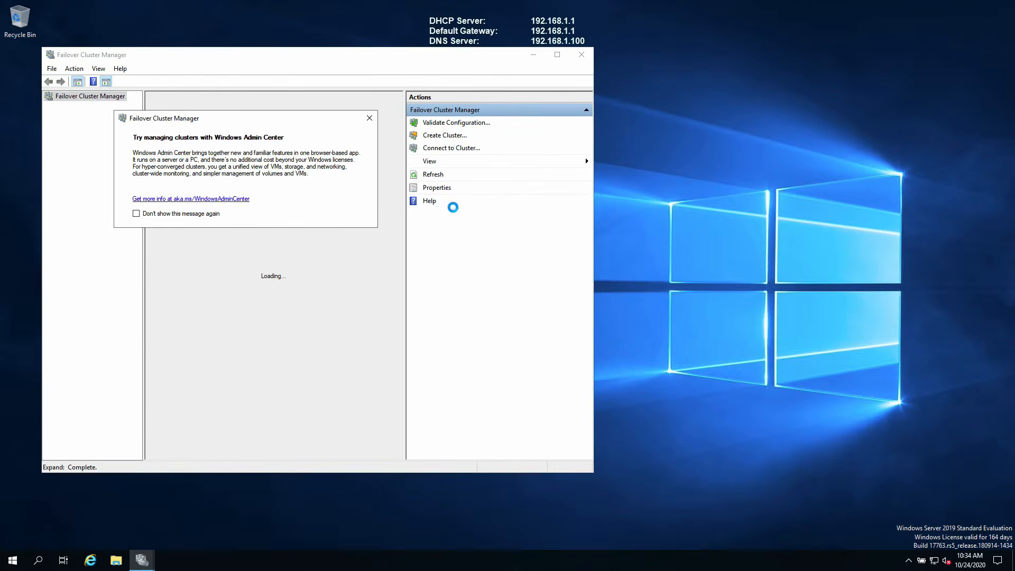
View WINCLUSTER01.KTG.local's roles, confirming SQL Server (SQLCLUSTER01) runs on NODE1.
left_click(369, 119)
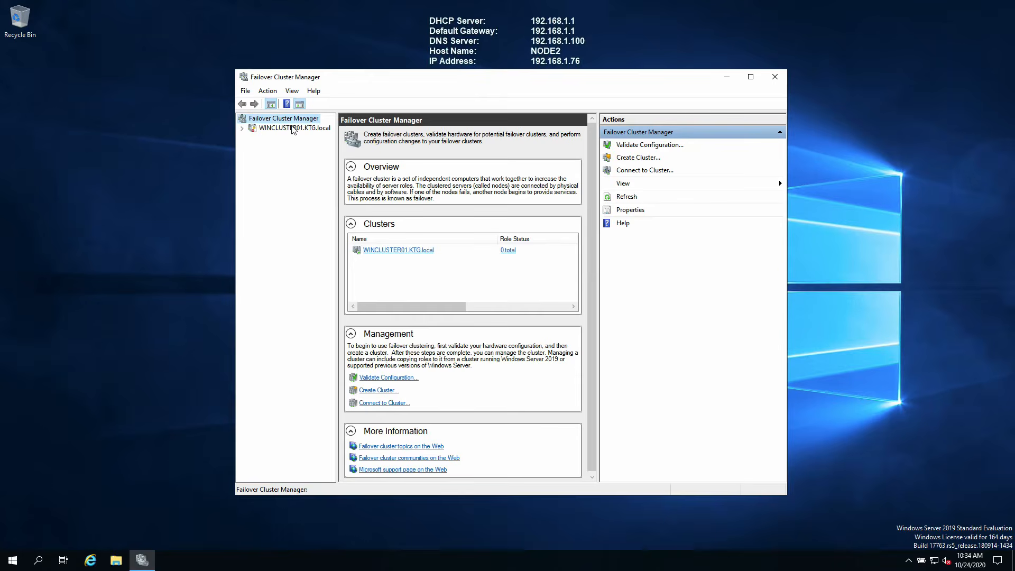
left_click(242, 129)
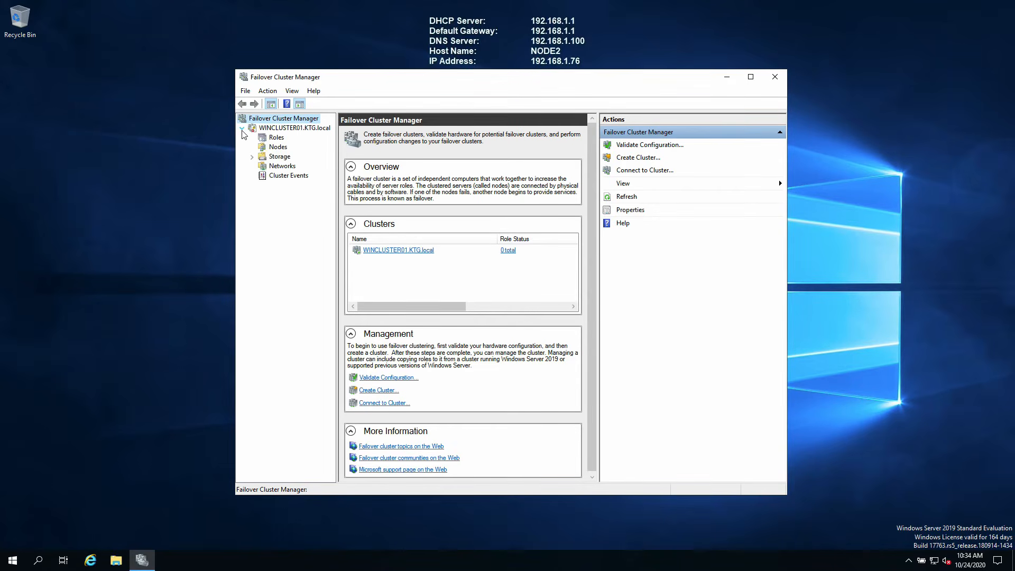
left_click(275, 139)
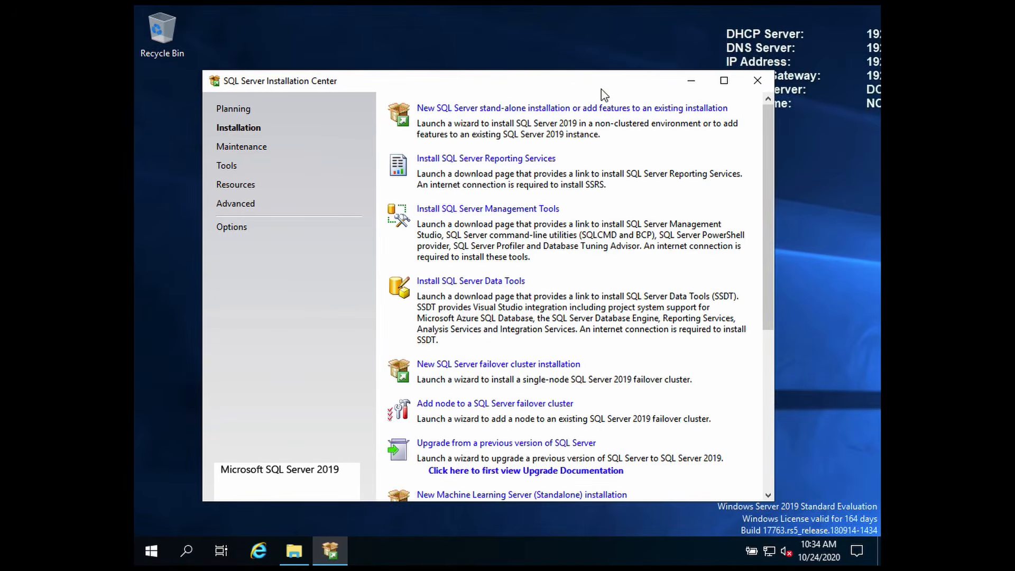
On this server, close Installation Center and launch Failover Cluster Manager via Server Manager's Tools.
left_click(757, 81)
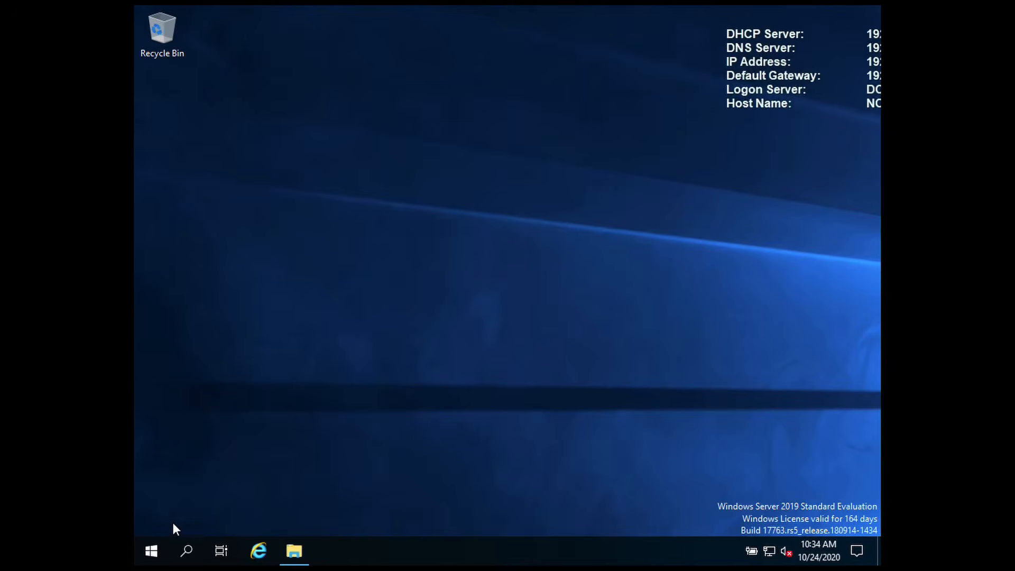
left_click(153, 548)
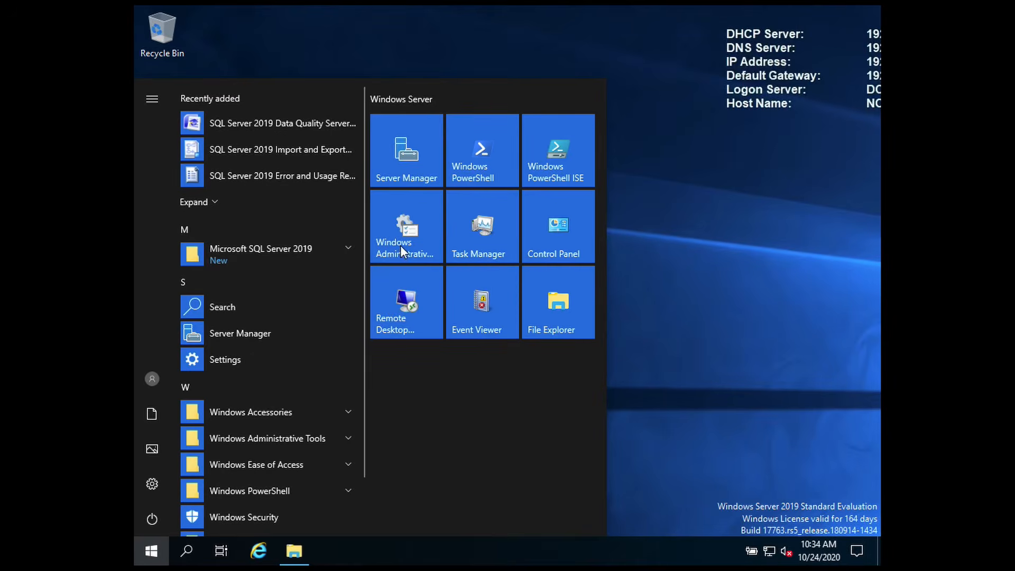
left_click(392, 163)
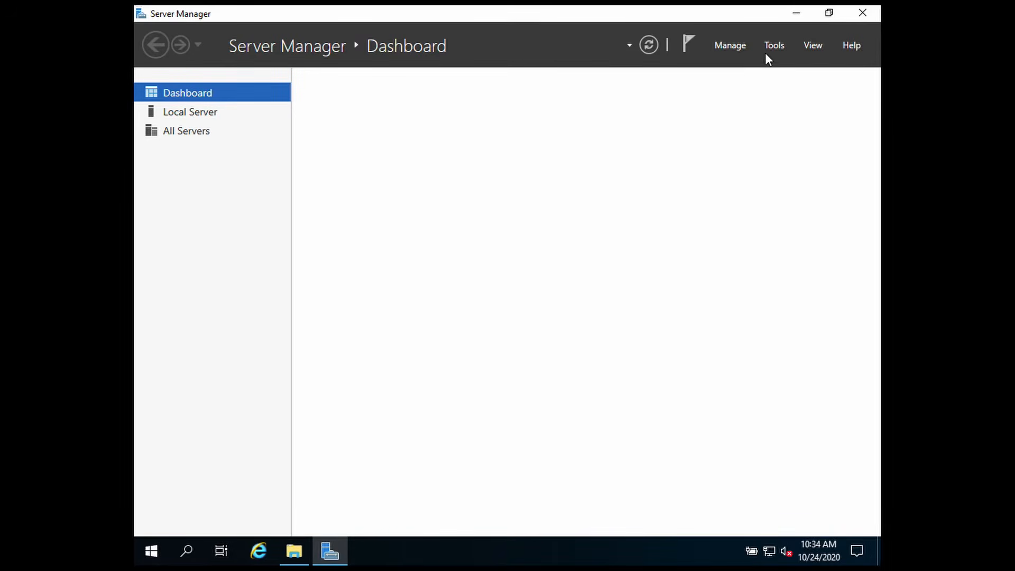
left_click(775, 44)
left_click(701, 160)
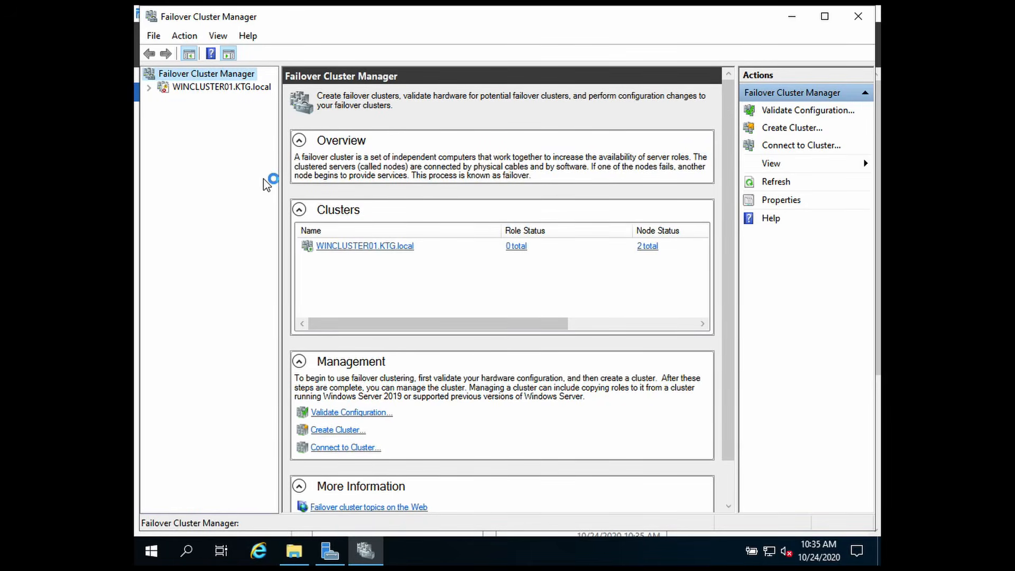
Confirm SQL Server (SQLCLUSTER01) is Running on NODE1 at 192.168.1.121, with NODE1 and NODE2 Up.
left_click(150, 89)
left_click(189, 101)
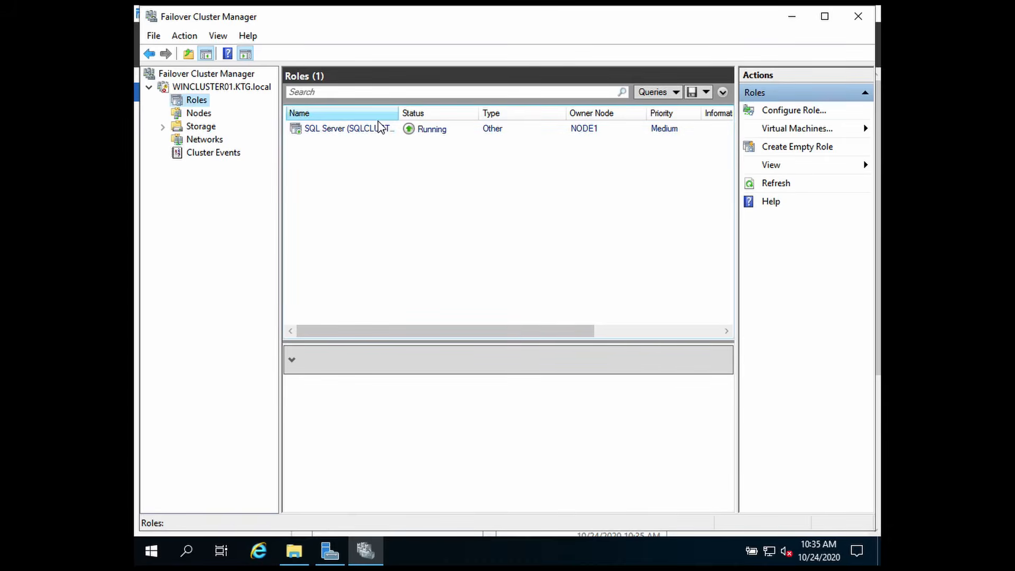
left_click(348, 134)
right_click(349, 134)
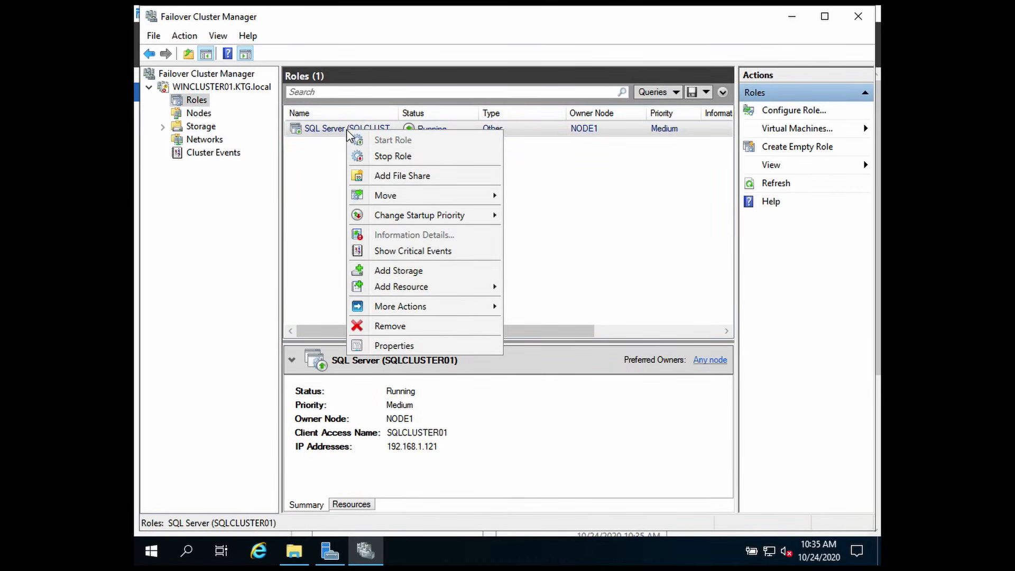
left_click(608, 233)
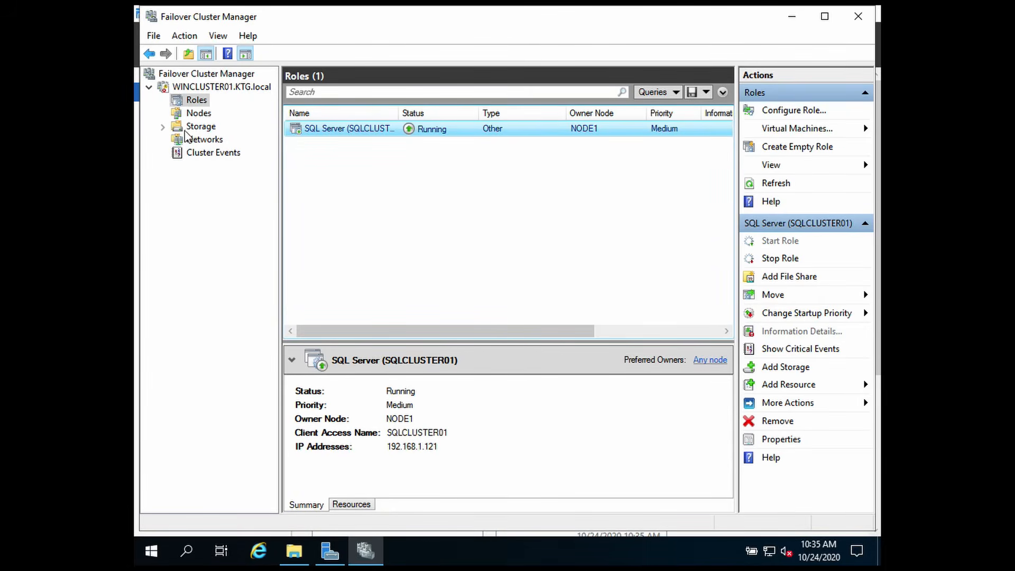
left_click(195, 114)
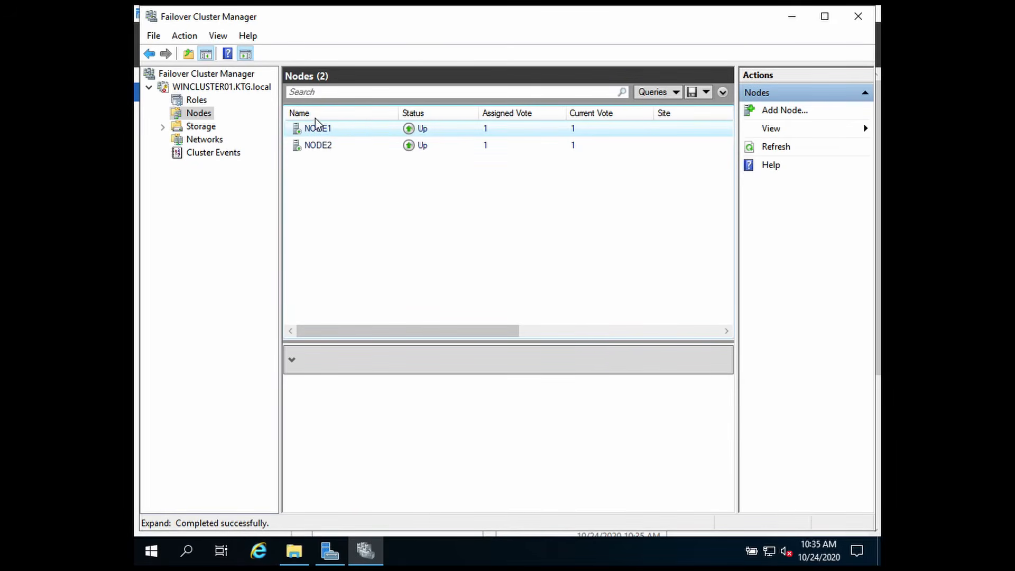
left_click(191, 101)
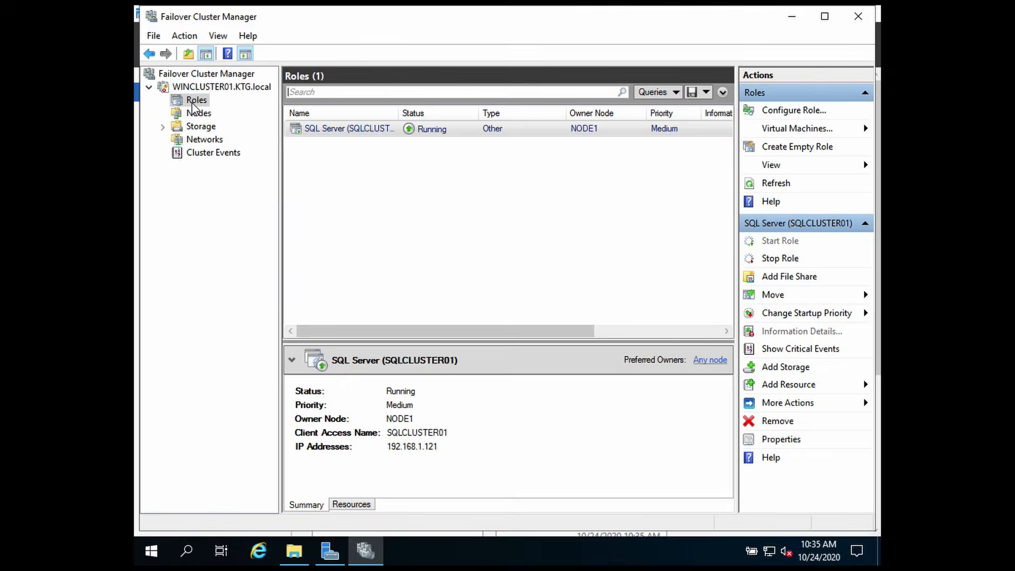